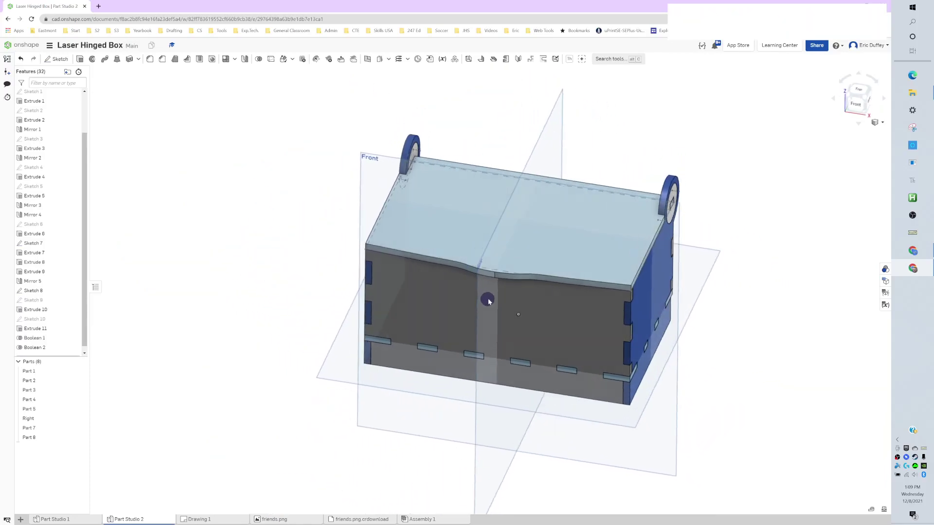
Step: Create a new empty assembly tab from the add-tab menu
{"action": "middle_click_drag", "start_coordinate": [496, 286], "coordinate": [372, 262]}
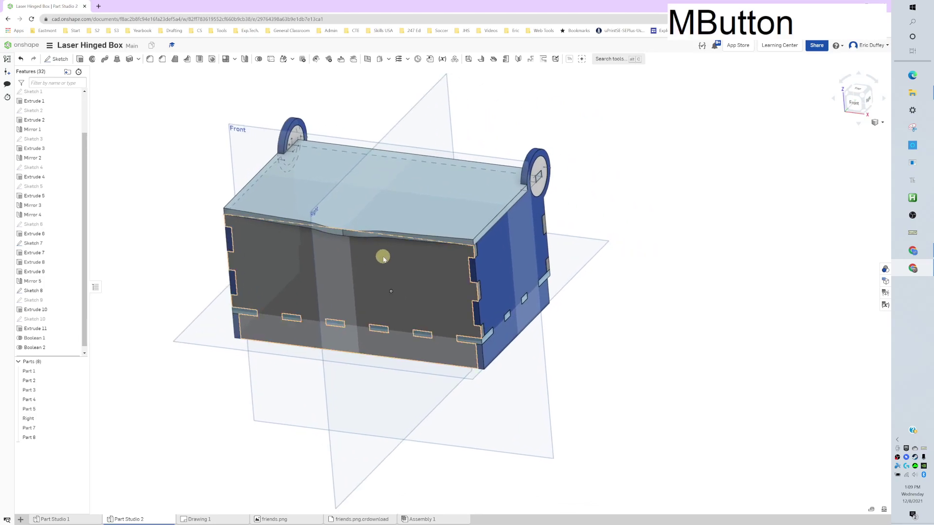
{"action": "mouse_move", "coordinate": [383, 257]}
{"action": "right_mouse_down"}
{"action": "mouse_move", "coordinate": [408, 273]}
{"action": "mouse_move", "coordinate": [387, 260]}
{"action": "mouse_move", "coordinate": [397, 264]}
{"action": "right_mouse_up"}
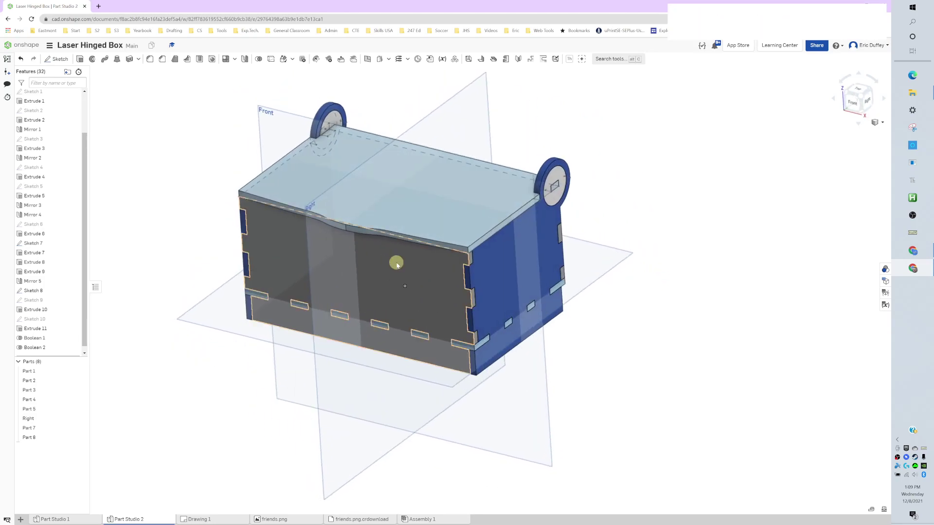
{"action": "mouse_move", "coordinate": [396, 264]}
{"action": "middle_mouse_down"}
{"action": "mouse_move", "coordinate": [459, 348]}
{"action": "mouse_move", "coordinate": [412, 269]}
{"action": "middle_mouse_up"}
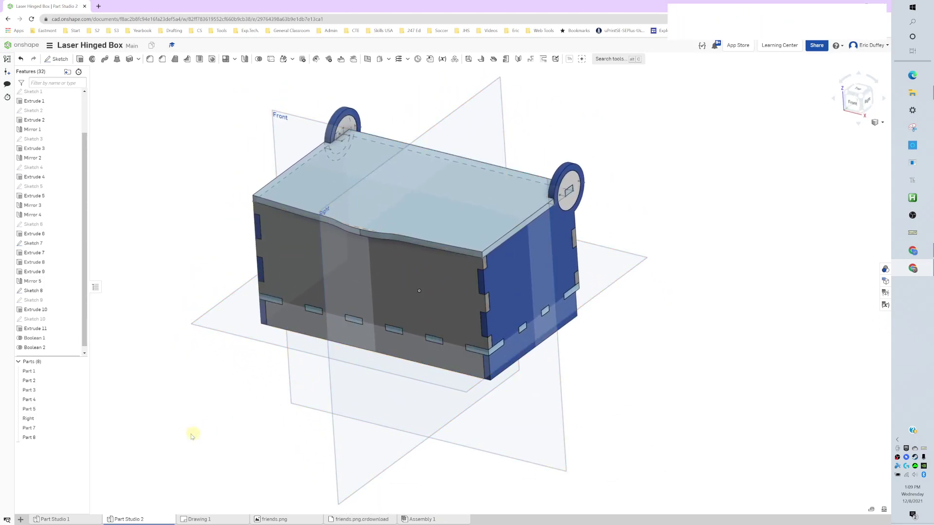
{"action": "left_click", "coordinate": [22, 519]}
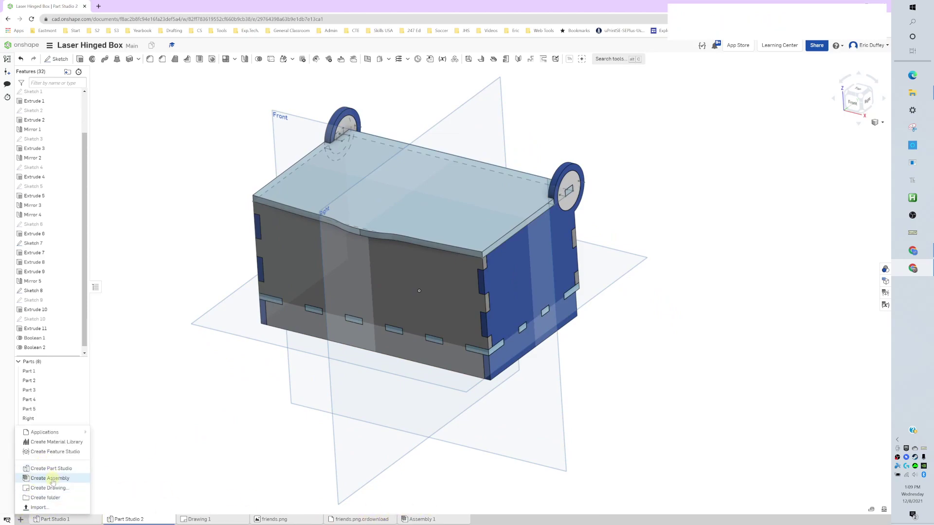
{"action": "left_click", "coordinate": [50, 478]}
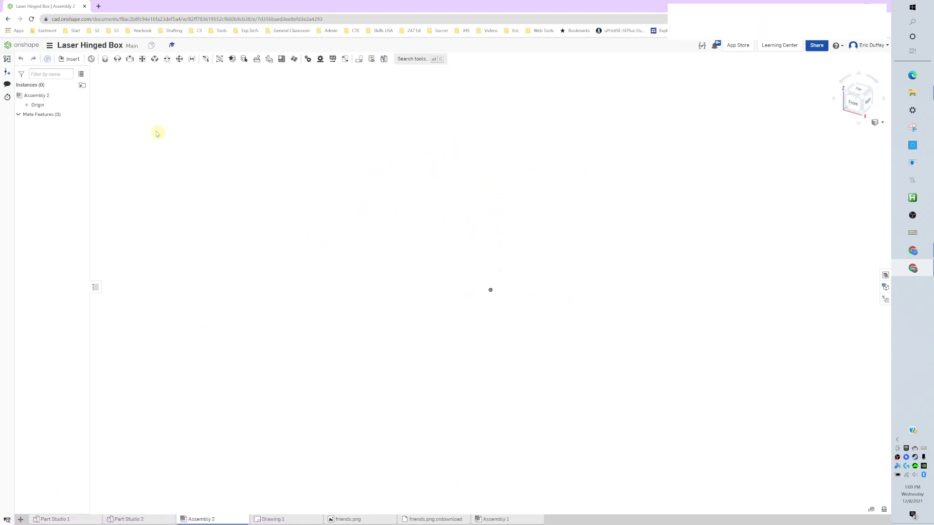
Step: Insert the whole Part Studio 2 box into the assembly and place it
{"action": "left_click", "coordinate": [74, 59]}
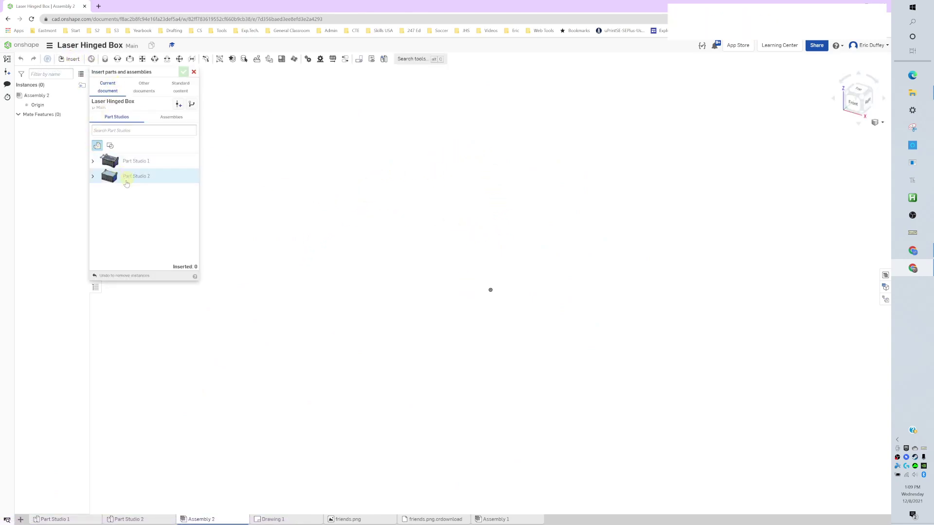
{"action": "left_click", "coordinate": [97, 176]}
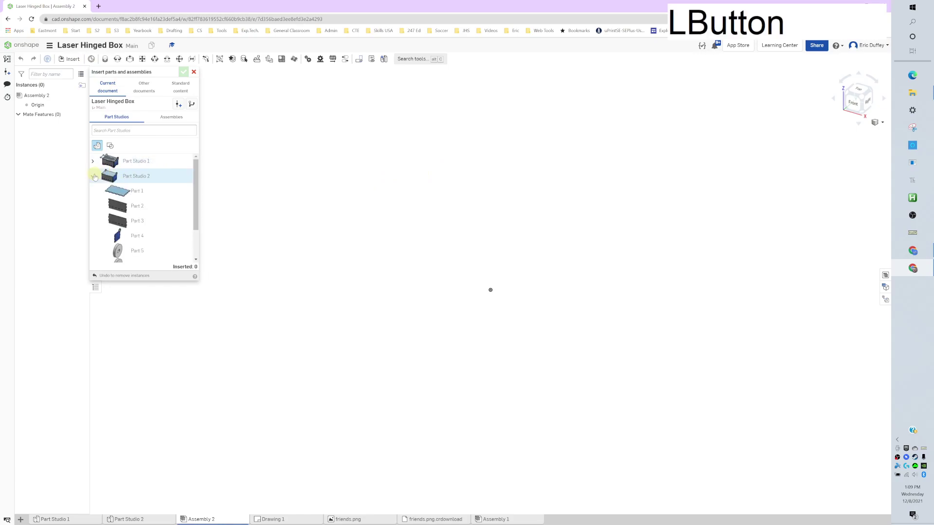
{"action": "left_click", "coordinate": [129, 175]}
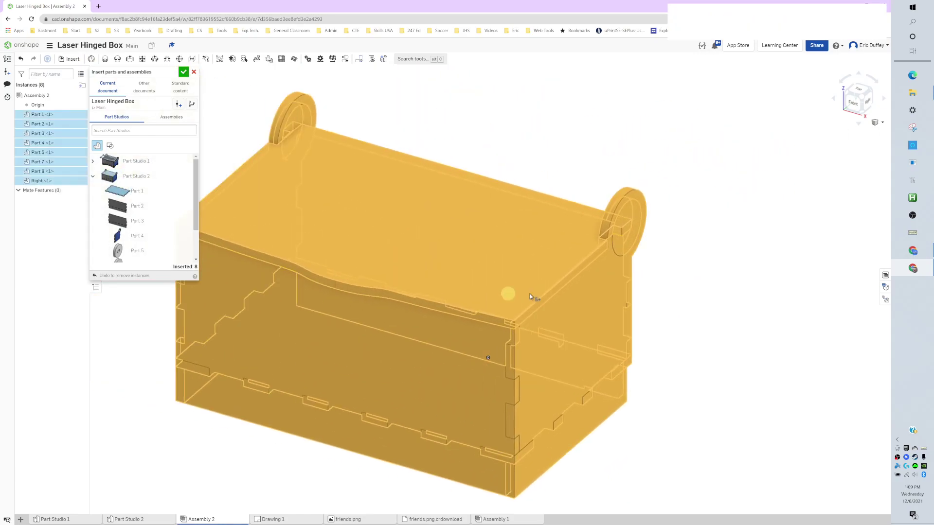
{"action": "middle_click_drag", "start_coordinate": [474, 295], "coordinate": [487, 360]}
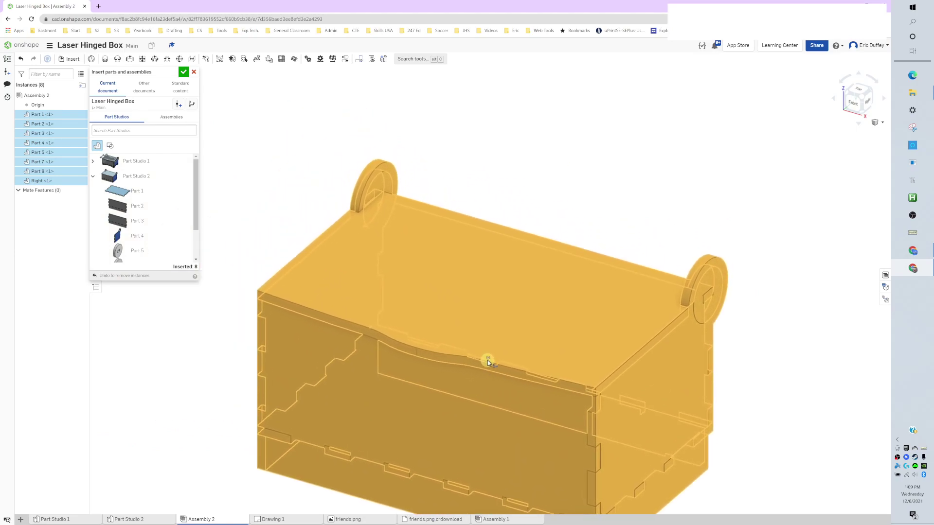
{"action": "left_click", "coordinate": [486, 355]}
{"action": "scroll", "coordinate": [536, 335], "scroll_direction": "down", "scroll_amount": 4}
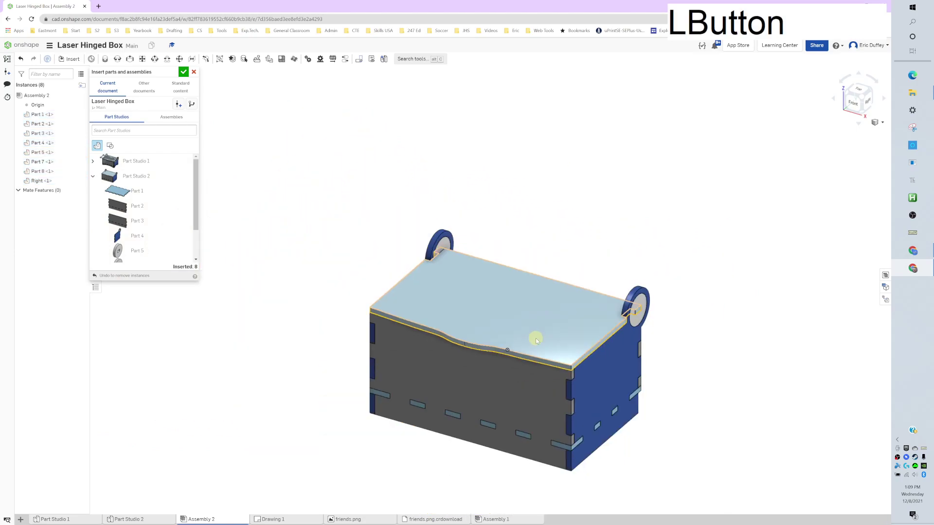
{"action": "middle_click_drag", "start_coordinate": [535, 335], "coordinate": [486, 289]}
{"action": "right_click_drag", "start_coordinate": [486, 290], "coordinate": [443, 308]}
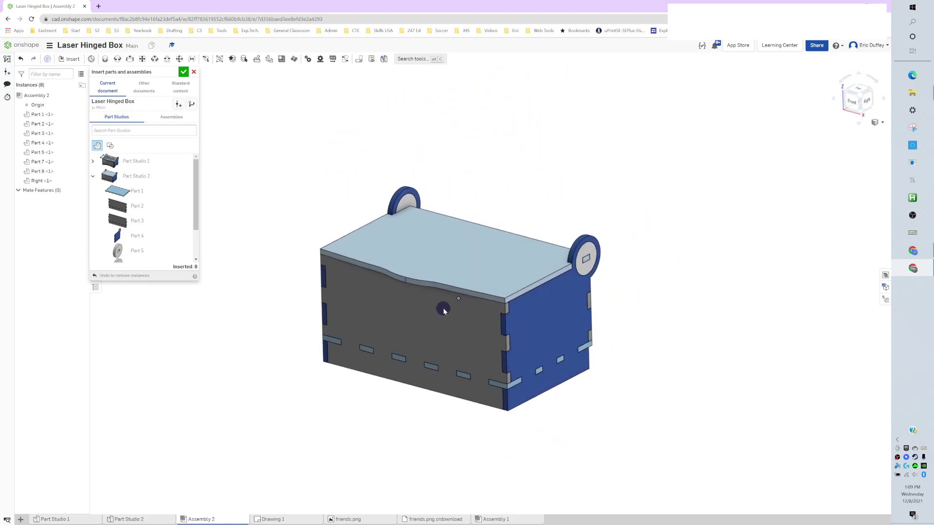
{"action": "left_click", "coordinate": [183, 72]}
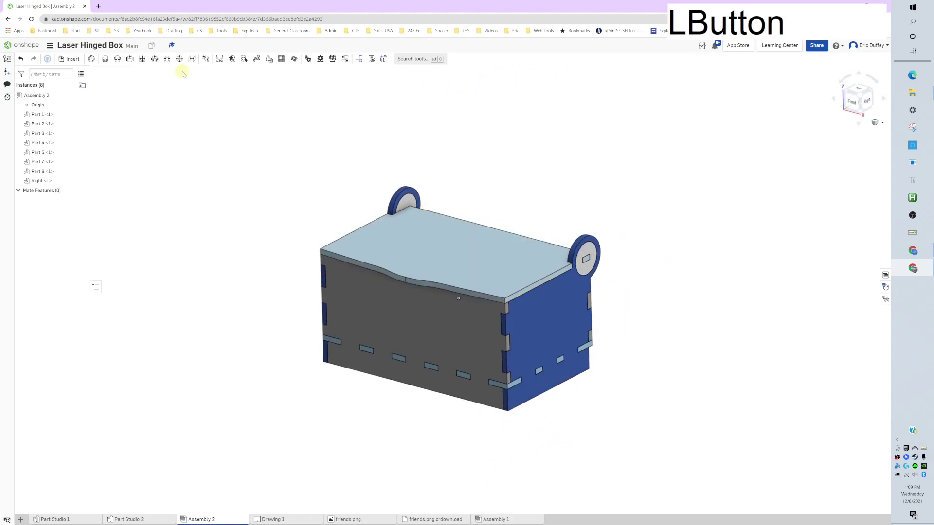
Step: Box-select the five box walls and base and fix them in place
{"action": "middle_click_drag", "start_coordinate": [279, 358], "coordinate": [251, 355]}
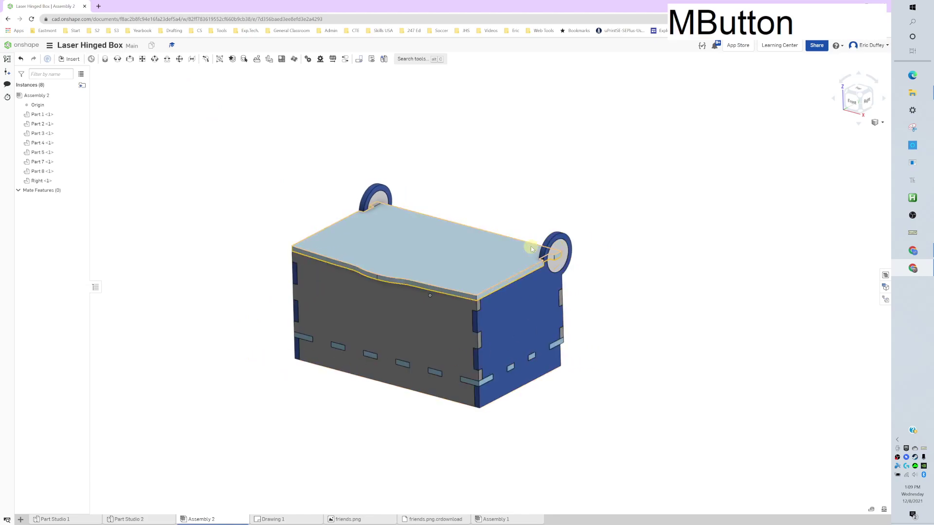
{"action": "left_click", "coordinate": [455, 250]}
{"action": "left_click", "coordinate": [636, 225]}
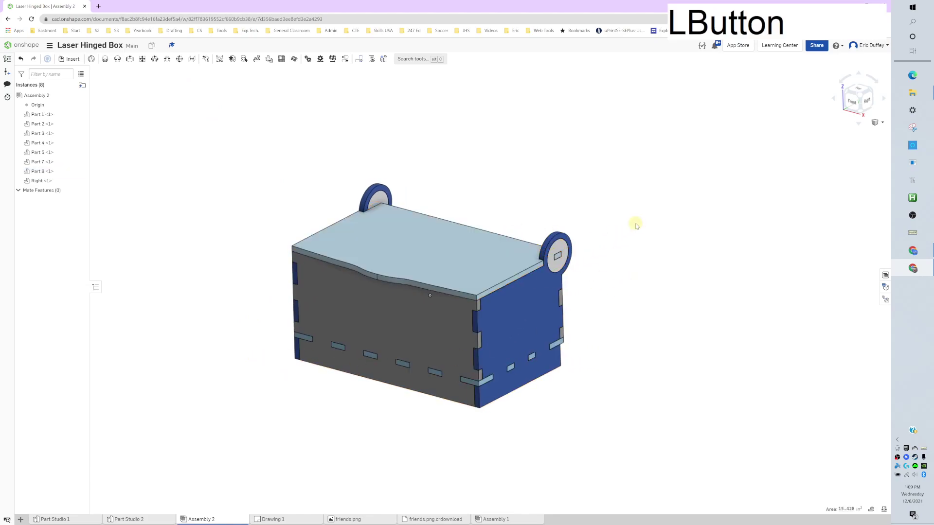
{"action": "left_click", "coordinate": [643, 249]}
{"action": "scroll", "coordinate": [628, 382], "scroll_direction": "down", "scroll_amount": 2}
{"action": "middle_click_drag", "start_coordinate": [627, 387], "coordinate": [641, 435]}
{"action": "right_click_drag", "start_coordinate": [642, 434], "coordinate": [653, 412]}
{"action": "left_click_drag", "start_coordinate": [650, 458], "coordinate": [286, 340]}
{"action": "right_click_drag", "start_coordinate": [276, 290], "coordinate": [288, 319]}
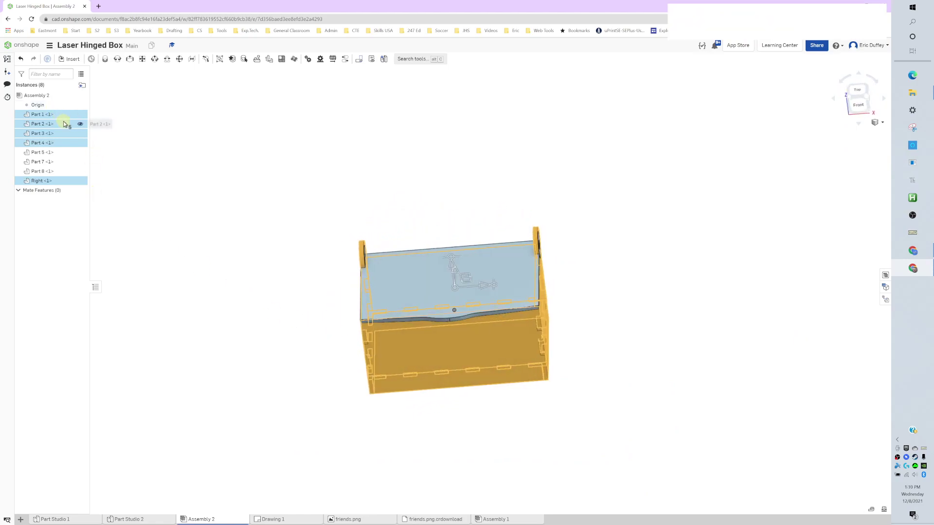
{"action": "right_click", "coordinate": [65, 123]}
{"action": "left_click", "coordinate": [90, 185]}
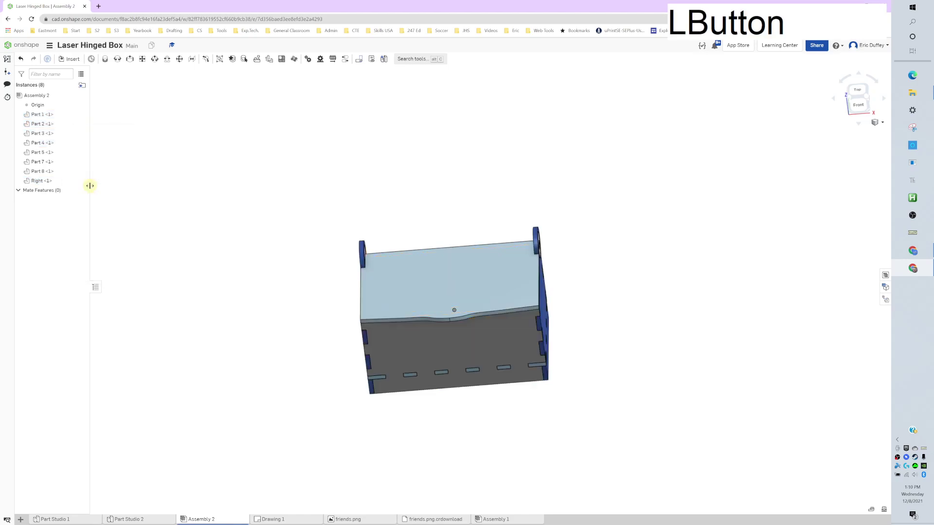
Step: Pull the lid and hinge discs up and away from the fixed box
{"action": "left_click", "coordinate": [439, 358]}
{"action": "left_click", "coordinate": [648, 280]}
{"action": "right_click_drag", "start_coordinate": [649, 279], "coordinate": [605, 246]}
{"action": "left_click_drag", "start_coordinate": [486, 289], "coordinate": [505, 136]}
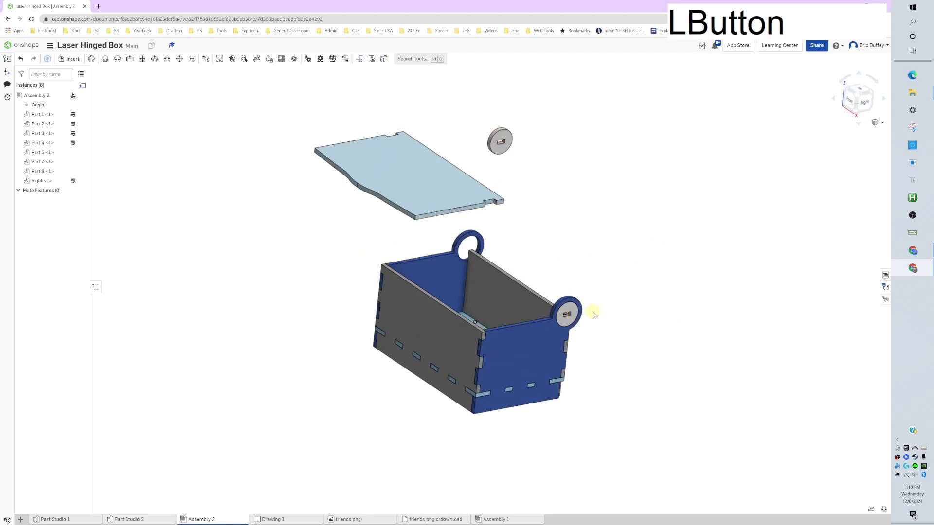
{"action": "left_click_drag", "start_coordinate": [568, 311], "coordinate": [579, 219]}
{"action": "middle_click_drag", "start_coordinate": [677, 205], "coordinate": [587, 236]}
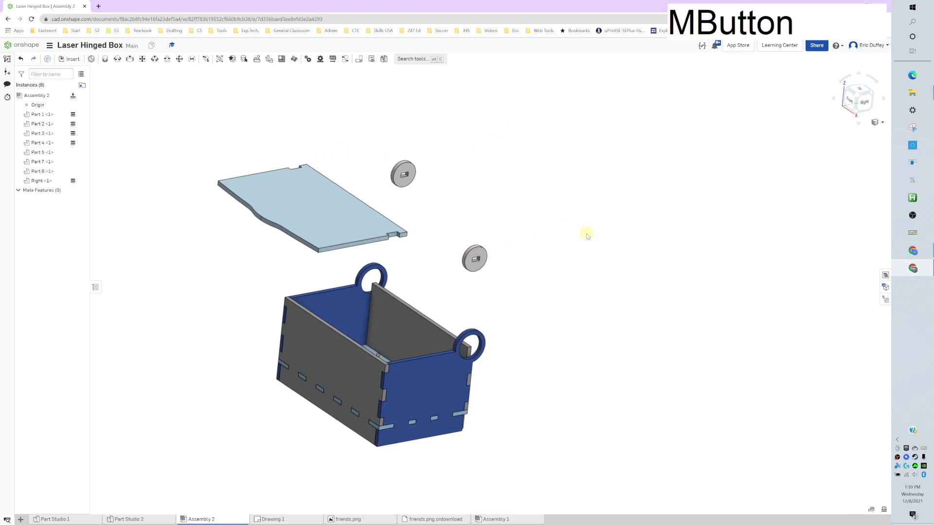
{"action": "scroll", "coordinate": [408, 210], "scroll_direction": "up", "scroll_amount": 5}
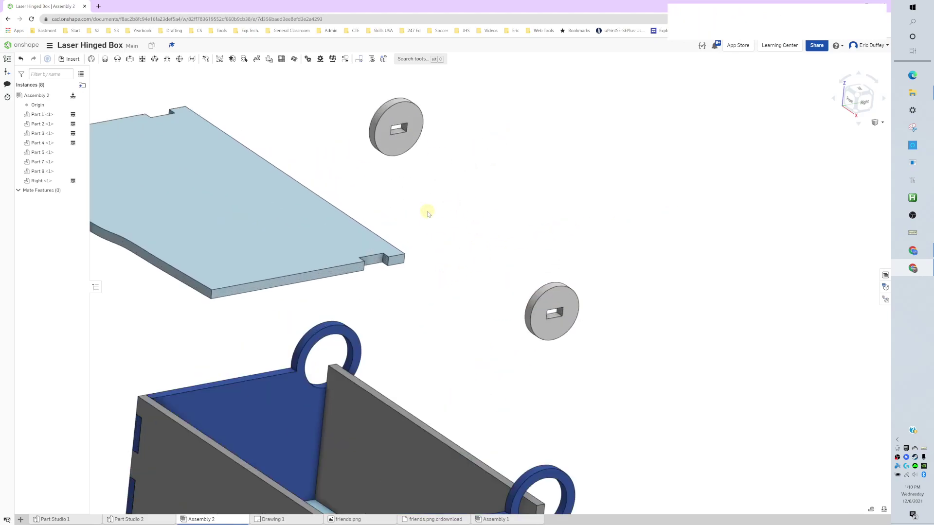
Step: Fasten the first hinge disc's square-hole connector to the lid's corner tab
{"action": "key", "text": "s"}
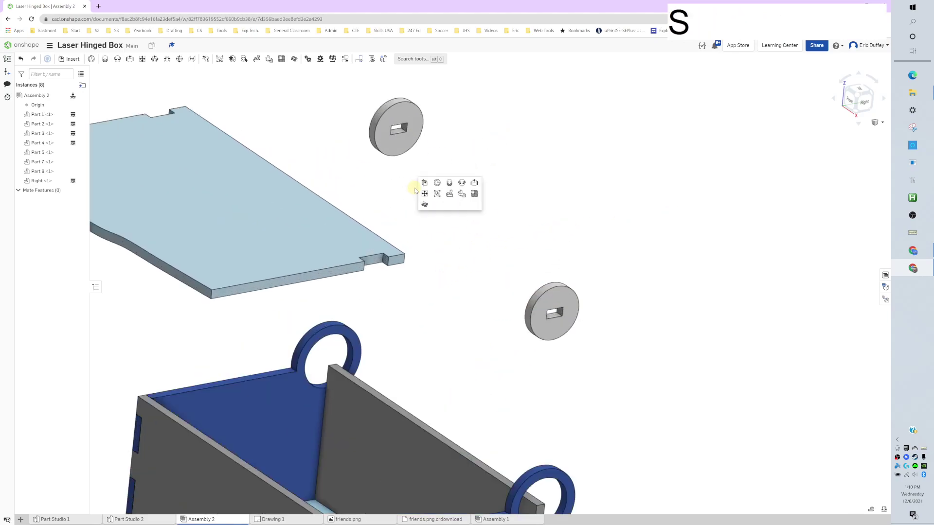
{"action": "left_click", "coordinate": [449, 184]}
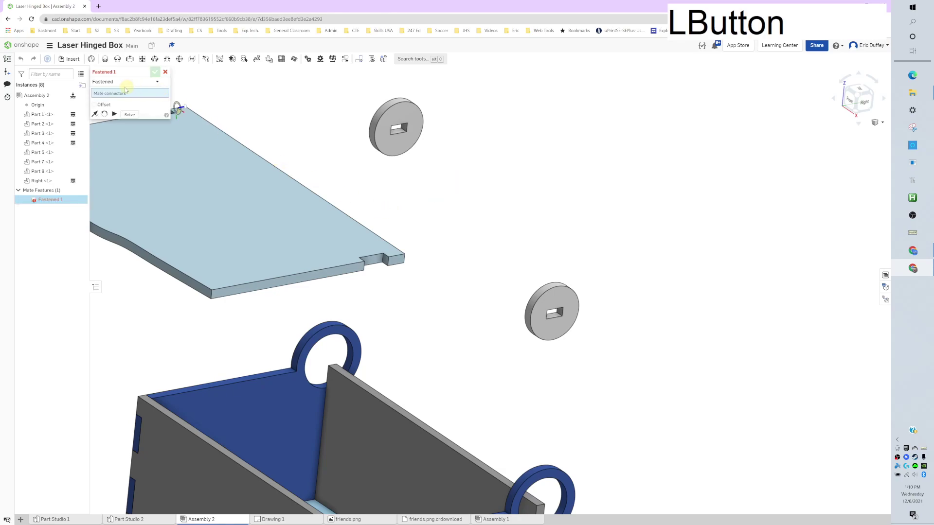
{"action": "scroll", "coordinate": [404, 262], "scroll_direction": "up", "scroll_amount": 5}
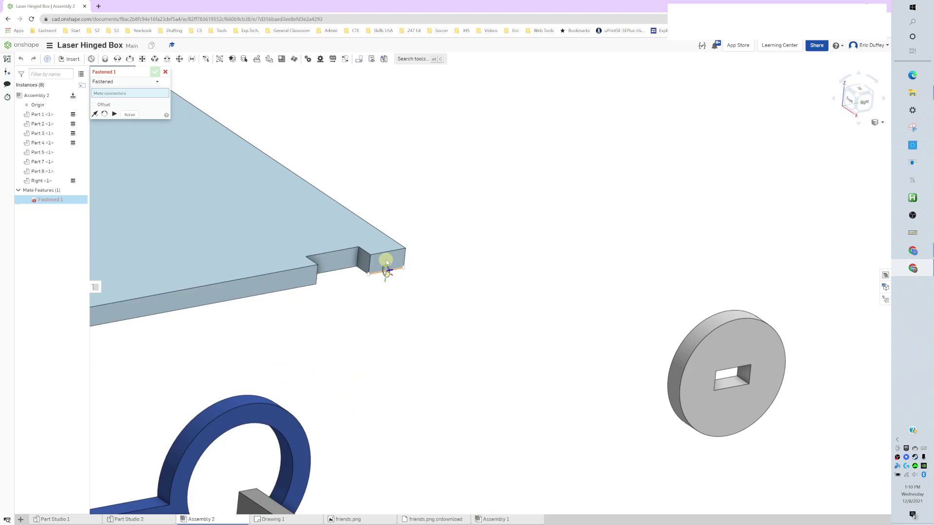
{"action": "left_click", "coordinate": [391, 249]}
{"action": "scroll", "coordinate": [443, 267], "scroll_direction": "down", "scroll_amount": 3}
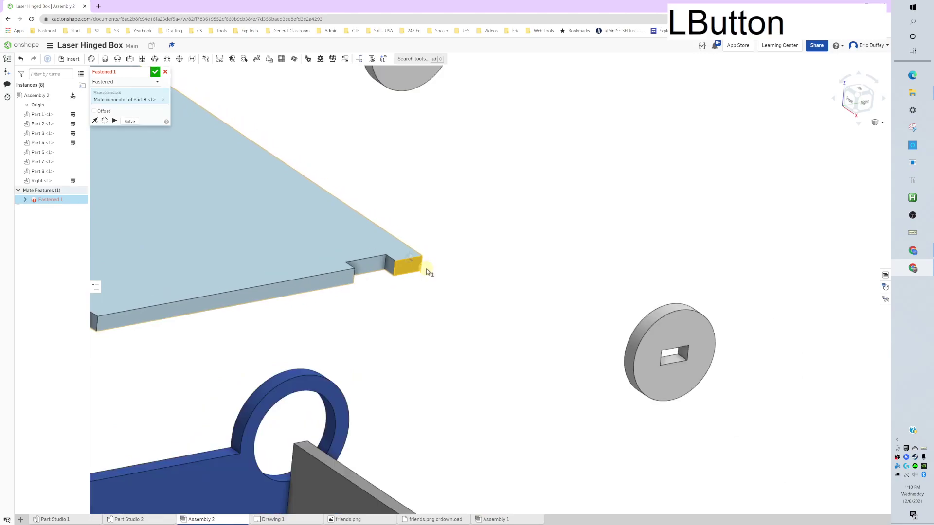
{"action": "middle_click_drag", "start_coordinate": [443, 267], "coordinate": [248, 226]}
{"action": "scroll", "coordinate": [514, 310], "scroll_direction": "up", "scroll_amount": 5}
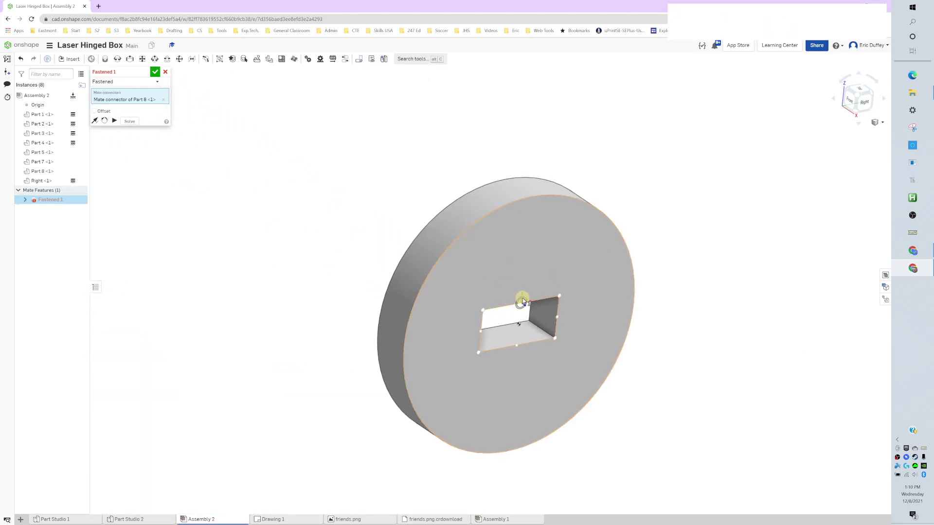
{"action": "left_click", "coordinate": [521, 302]}
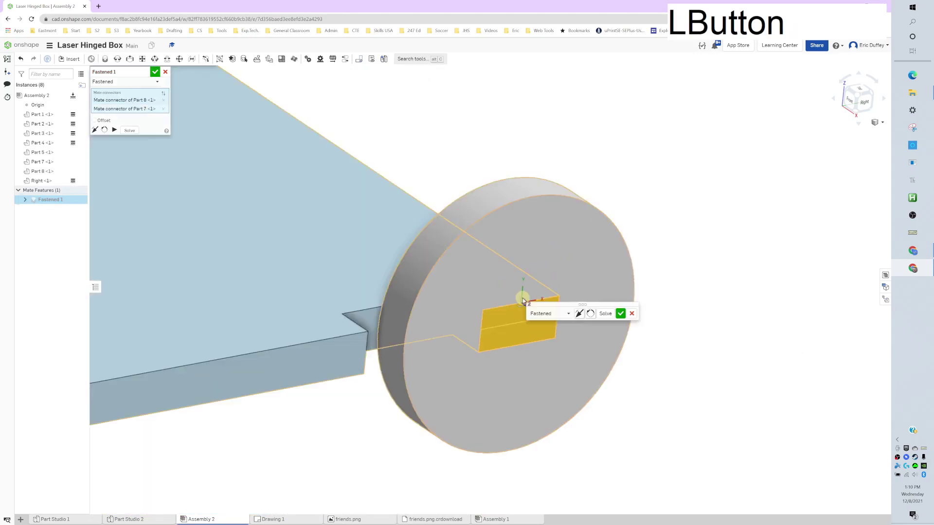
{"action": "left_click", "coordinate": [621, 313]}
Step: Fasten the second hinge disc onto the lid's other corner tab
{"action": "scroll", "coordinate": [359, 234], "scroll_direction": "down", "scroll_amount": 6}
{"action": "right_click_drag", "start_coordinate": [359, 214], "coordinate": [480, 273]}
{"action": "scroll", "coordinate": [416, 363], "scroll_direction": "up", "scroll_amount": 5}
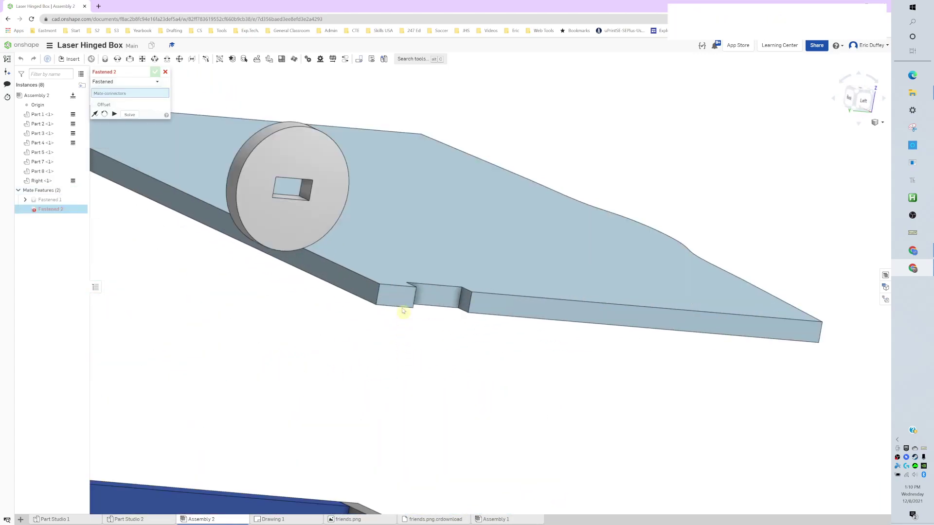
{"action": "scroll", "coordinate": [399, 296], "scroll_direction": "up", "scroll_amount": 2}
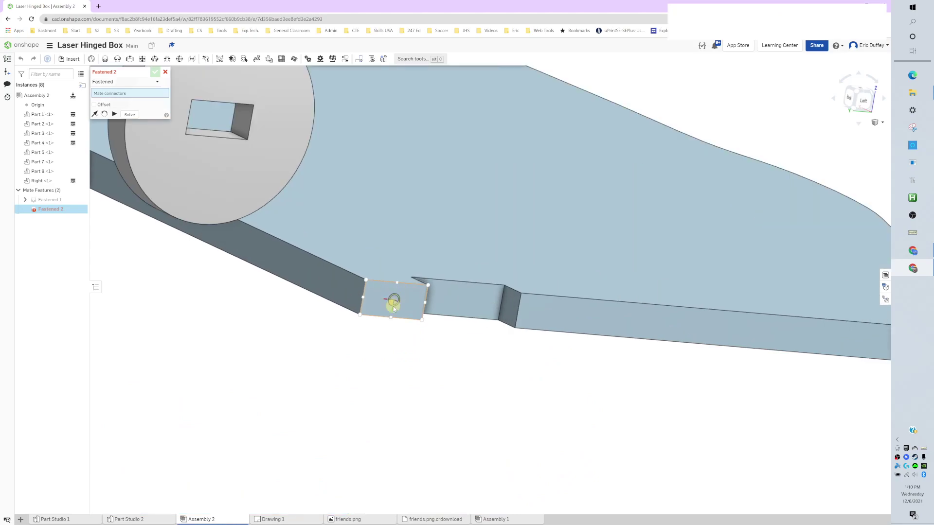
{"action": "left_click", "coordinate": [363, 300]}
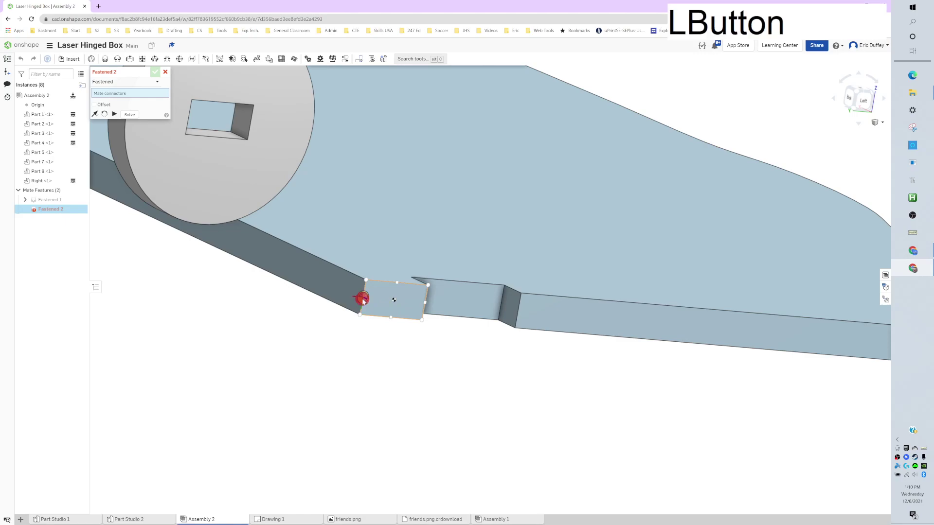
{"action": "middle_click_drag", "start_coordinate": [298, 265], "coordinate": [343, 207]}
{"action": "scroll", "coordinate": [344, 207], "scroll_direction": "up", "scroll_amount": 5}
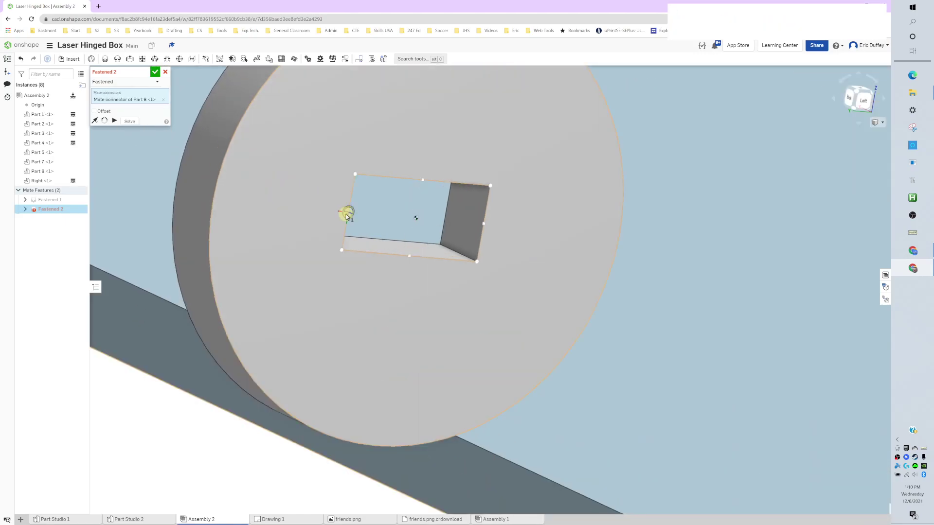
{"action": "left_click", "coordinate": [346, 214]}
{"action": "scroll", "coordinate": [346, 213], "scroll_direction": "down", "scroll_amount": 3}
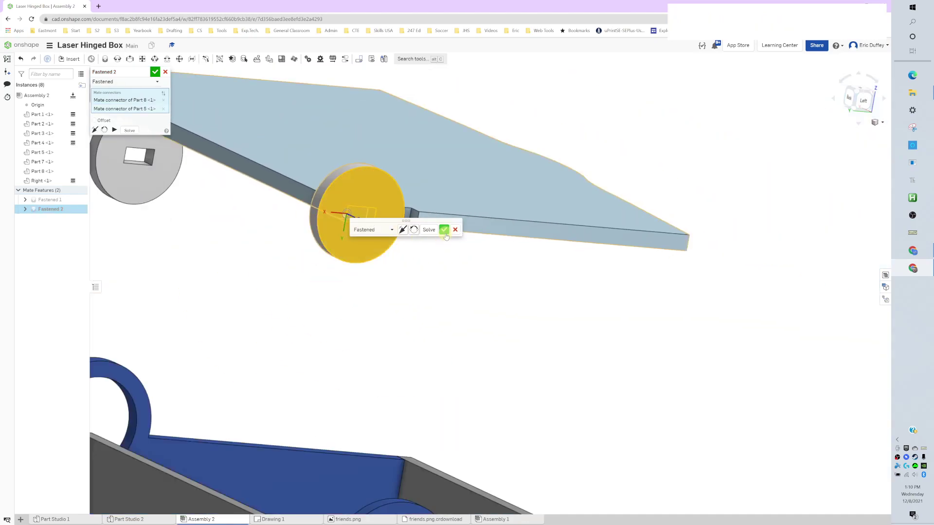
{"action": "left_click", "coordinate": [446, 230]}
Step: Drag the lid plate to check it moves as one unit with both discs
{"action": "scroll", "coordinate": [317, 267], "scroll_direction": "down", "scroll_amount": 3}
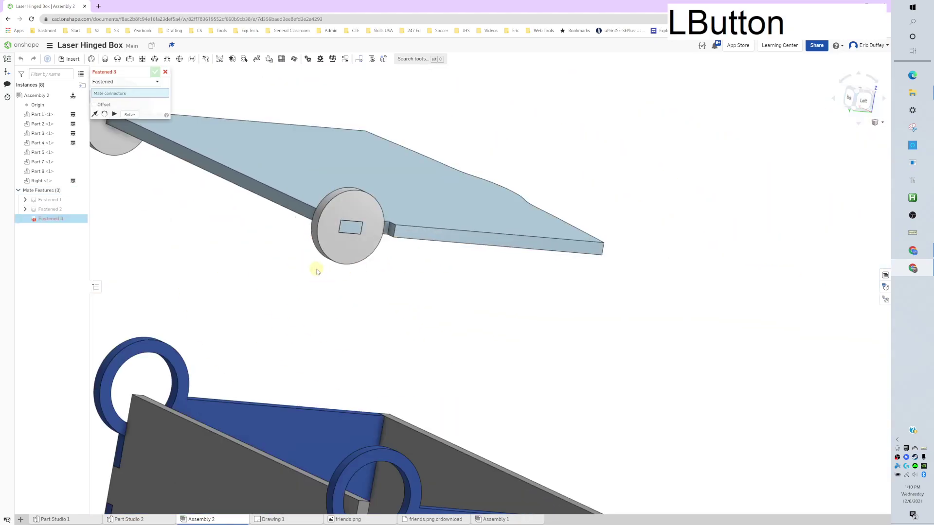
{"action": "middle_click_drag", "start_coordinate": [317, 267], "coordinate": [409, 272]}
{"action": "left_click", "coordinate": [343, 291]}
{"action": "mouse_move", "coordinate": [343, 290]}
{"action": "left_mouse_down"}
{"action": "mouse_move", "coordinate": [427, 285]}
{"action": "mouse_move", "coordinate": [329, 302]}
{"action": "left_mouse_up"}
{"action": "right_click_drag", "start_coordinate": [302, 304], "coordinate": [427, 333]}
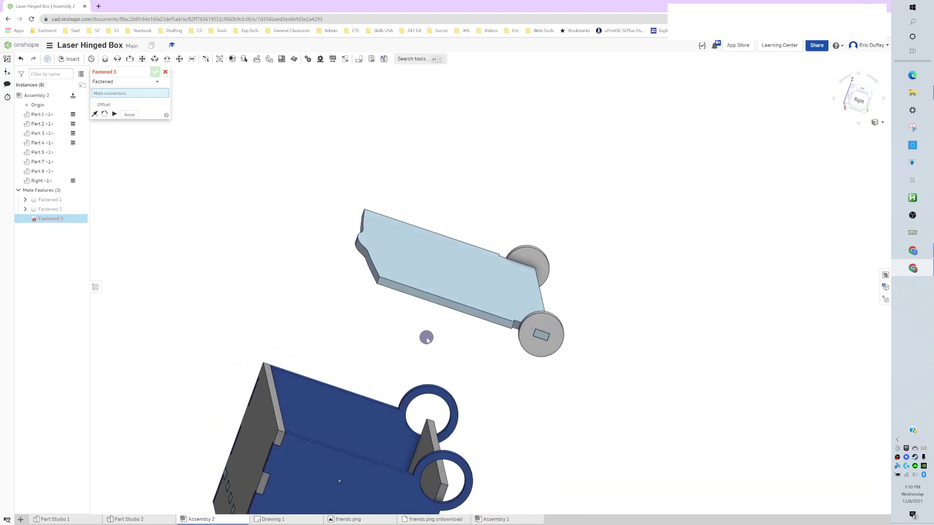
{"action": "middle_click_drag", "start_coordinate": [427, 334], "coordinate": [569, 255]}
{"action": "mouse_move", "coordinate": [569, 255]}
{"action": "right_mouse_down"}
{"action": "mouse_move", "coordinate": [585, 293]}
{"action": "mouse_move", "coordinate": [572, 255]}
{"action": "right_mouse_up"}
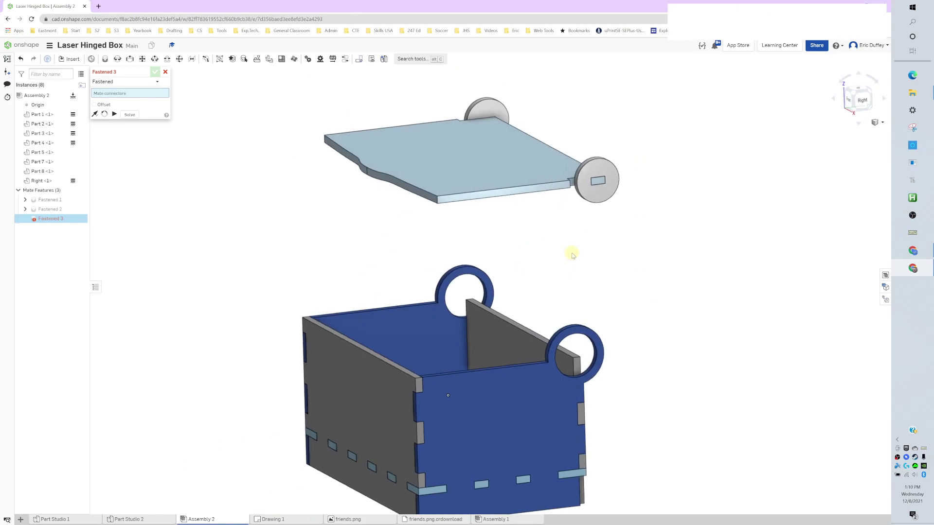
Step: Make the new mate Revolute and pick the lid disc's centre connector
{"action": "left_click", "coordinate": [115, 60]}
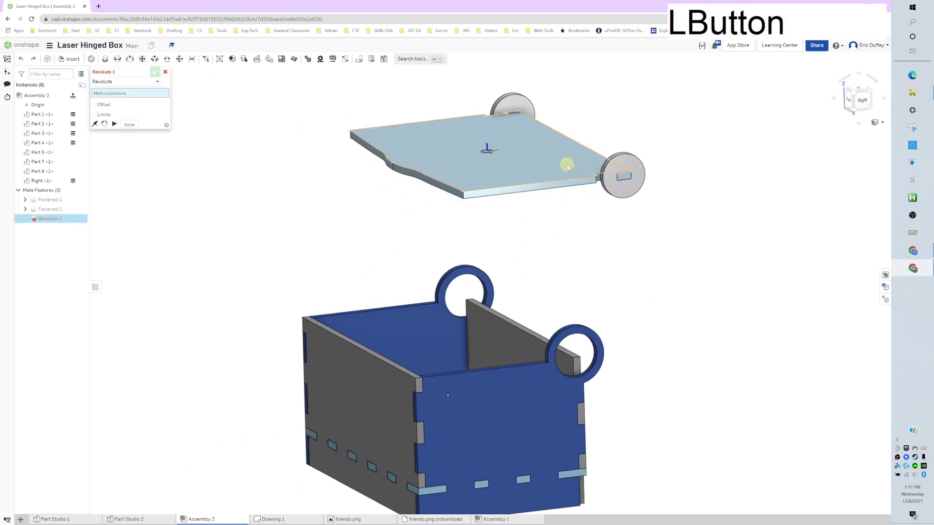
{"action": "middle_click_drag", "start_coordinate": [656, 284], "coordinate": [544, 254]}
{"action": "scroll", "coordinate": [544, 218], "scroll_direction": "up", "scroll_amount": 8}
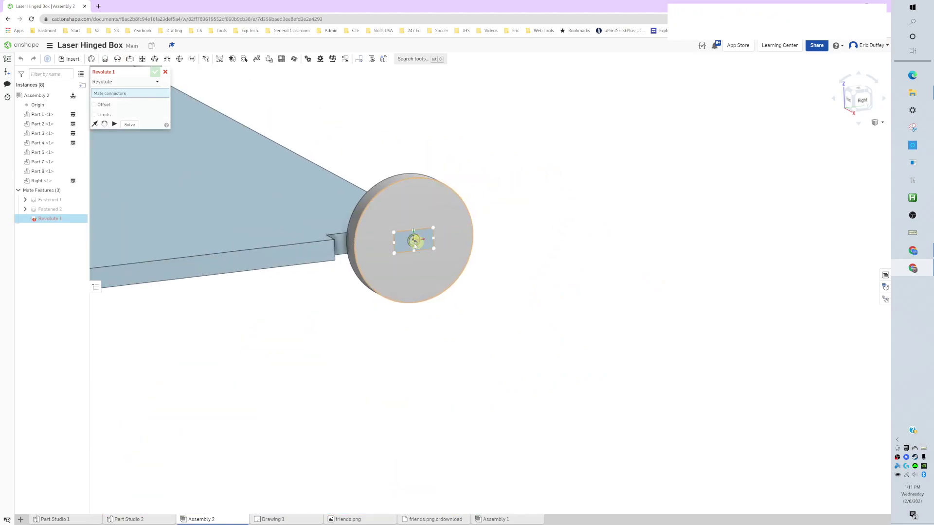
{"action": "left_click", "coordinate": [414, 242]}
{"action": "scroll", "coordinate": [414, 240], "scroll_direction": "down", "scroll_amount": 5}
Step: Seat the disc at the centre of the right wall's hinge ring
{"action": "middle_click_drag", "start_coordinate": [415, 240], "coordinate": [411, 219]}
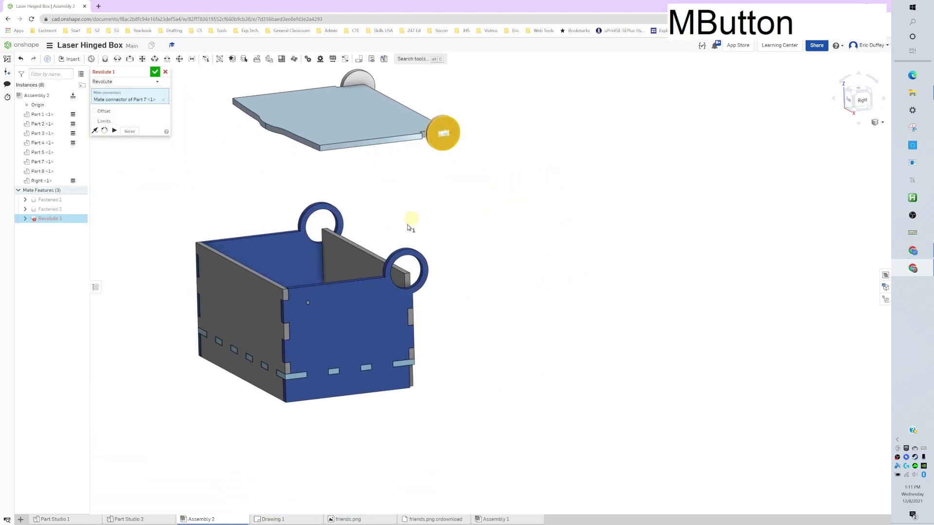
{"action": "scroll", "coordinate": [413, 279], "scroll_direction": "up", "scroll_amount": 8}
{"action": "scroll", "coordinate": [414, 278], "scroll_direction": "up", "scroll_amount": 3}
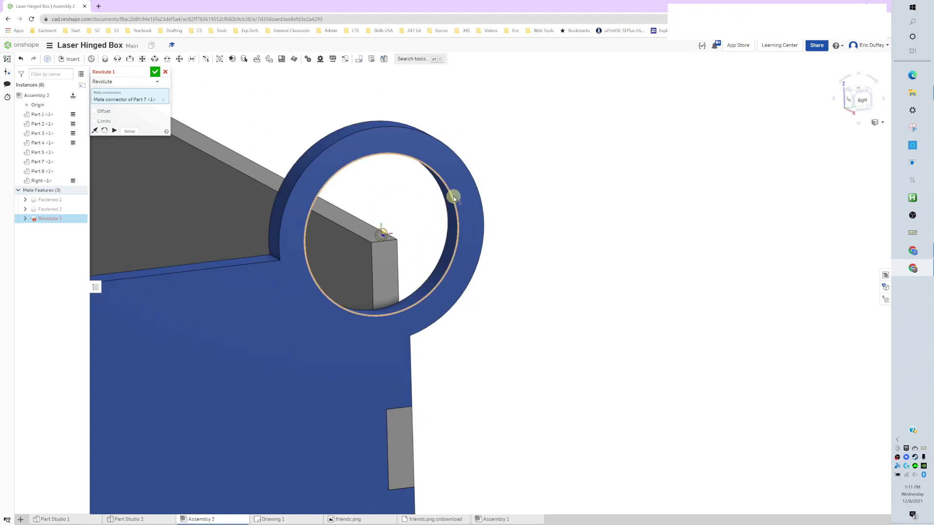
{"action": "left_click", "coordinate": [453, 197]}
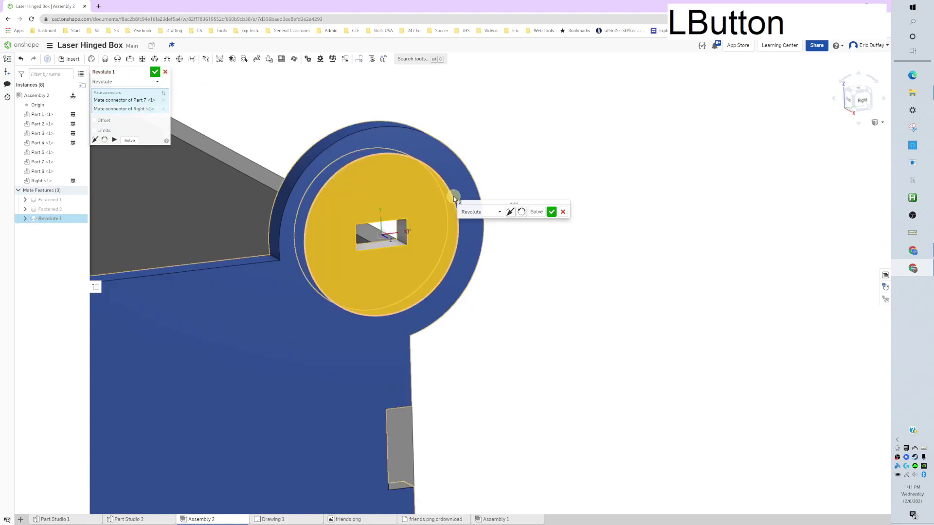
{"action": "scroll", "coordinate": [281, 175], "scroll_direction": "down", "scroll_amount": 5}
{"action": "middle_click_drag", "start_coordinate": [281, 175], "coordinate": [316, 306]}
{"action": "scroll", "coordinate": [396, 312], "scroll_direction": "up", "scroll_amount": 3}
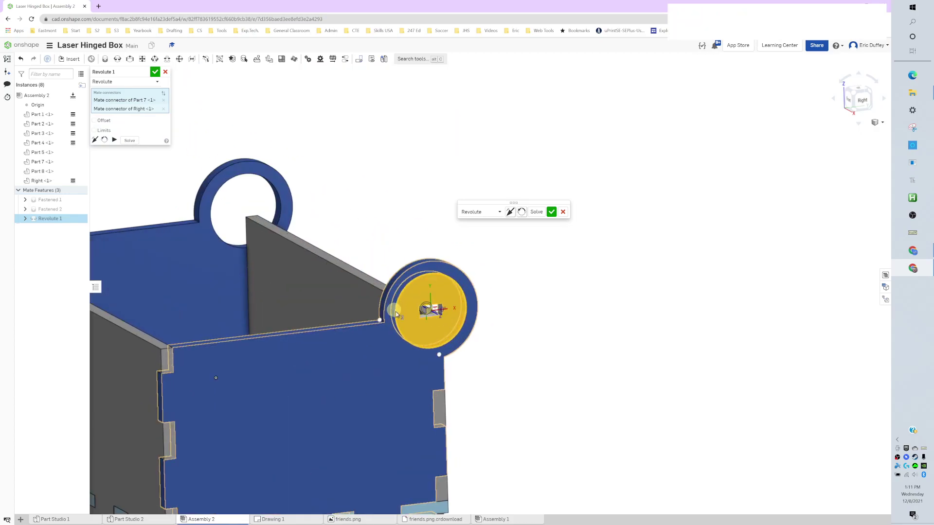
{"action": "scroll", "coordinate": [428, 301], "scroll_direction": "down", "scroll_amount": 3}
{"action": "scroll", "coordinate": [486, 298], "scroll_direction": "up", "scroll_amount": 5}
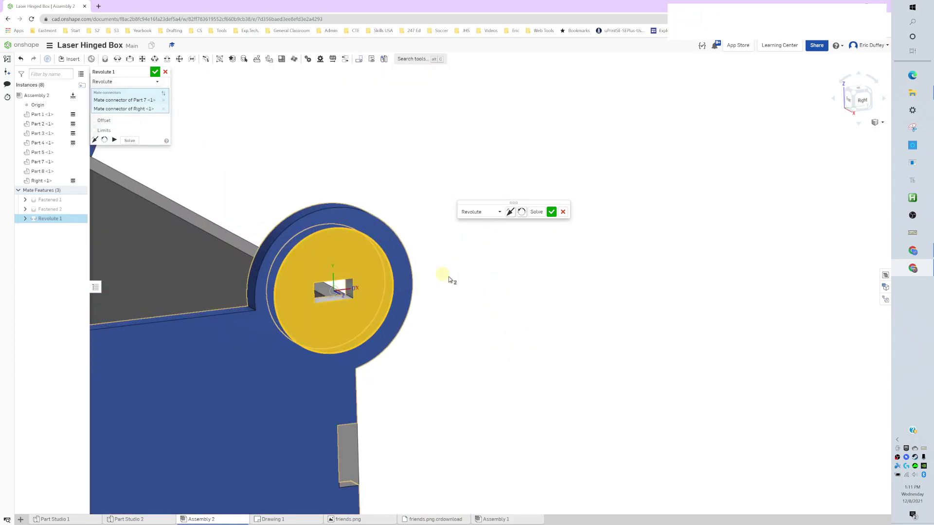
{"action": "left_click", "coordinate": [115, 140]}
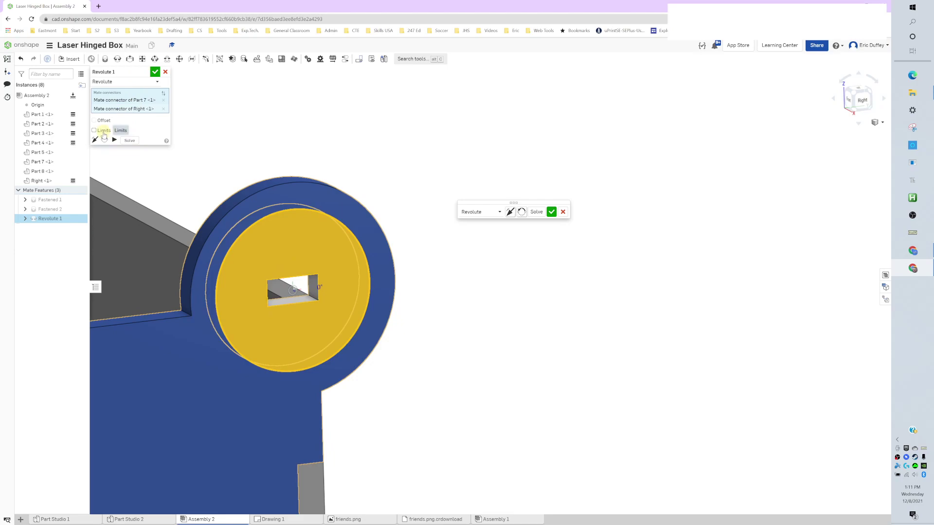
{"action": "left_click", "coordinate": [115, 141]}
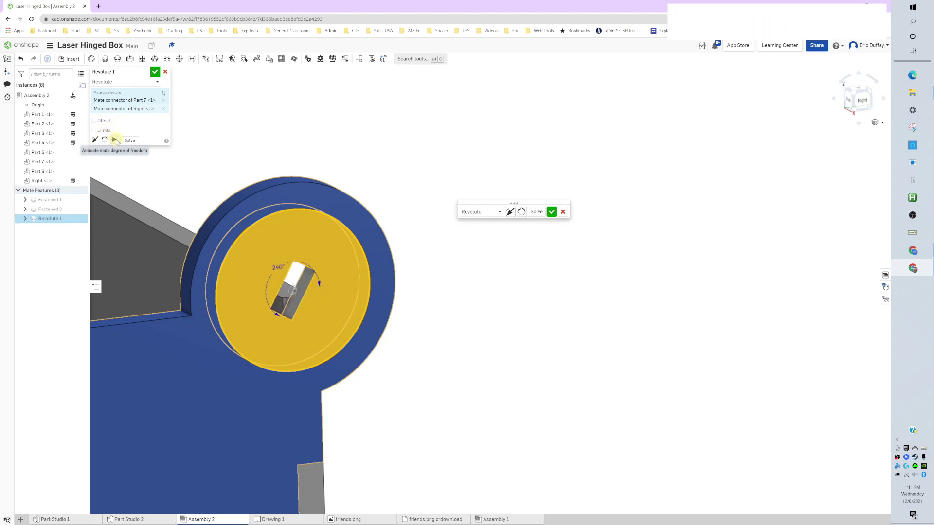
{"action": "left_click", "coordinate": [116, 140]}
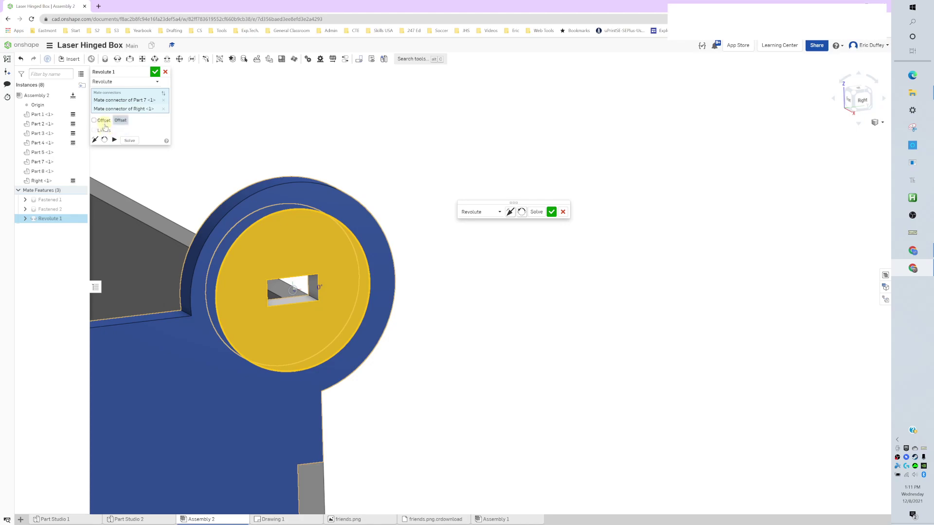
Step: Limit Revolute 1 rotation to a -90° minimum and 0° maximum
{"action": "left_click", "coordinate": [105, 120]}
{"action": "left_click", "coordinate": [106, 120]}
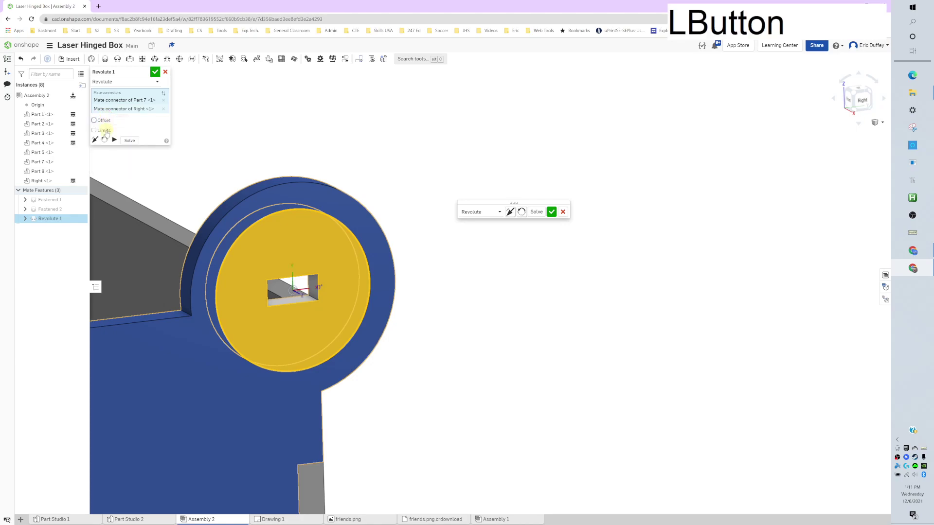
{"action": "left_click", "coordinate": [104, 131]}
{"action": "type", "text": "-"}
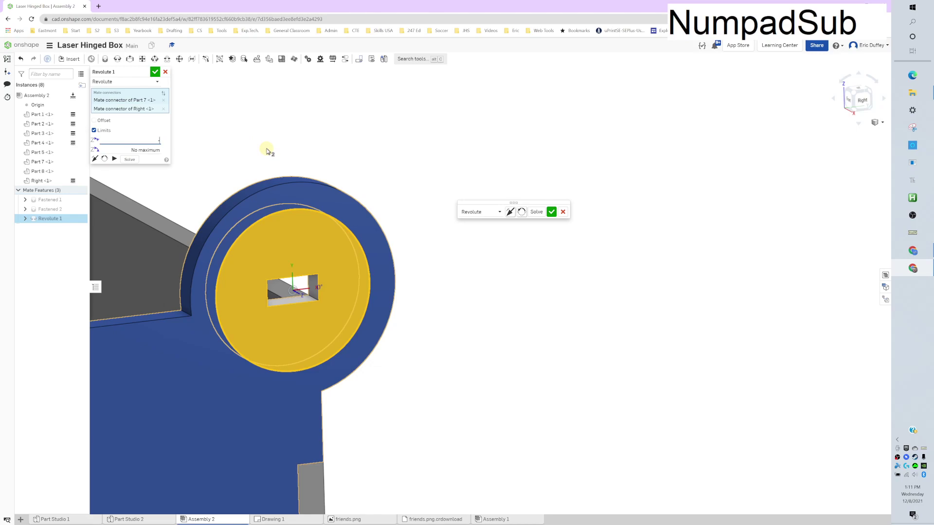
{"action": "type", "text": "1"}
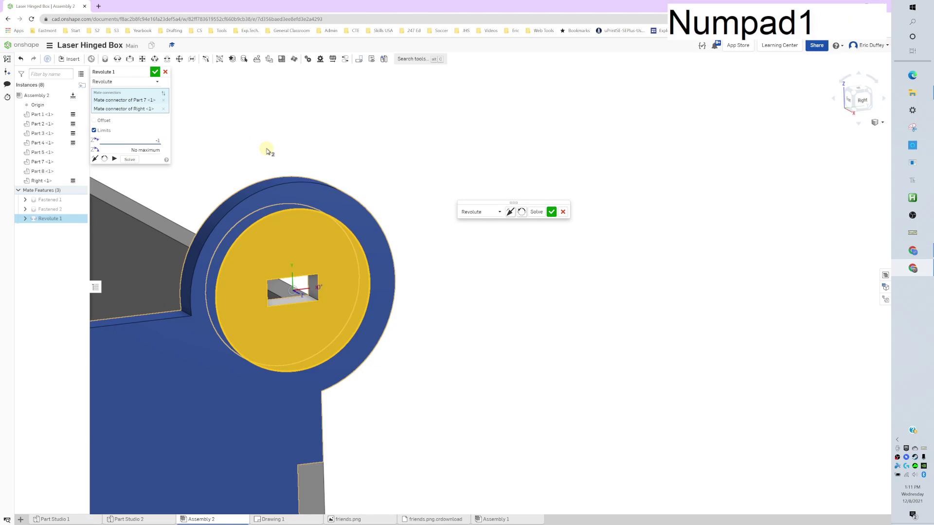
{"action": "key", "text": "BackSpace"}
{"action": "type", "text": "90"}
{"action": "left_click", "coordinate": [156, 151]}
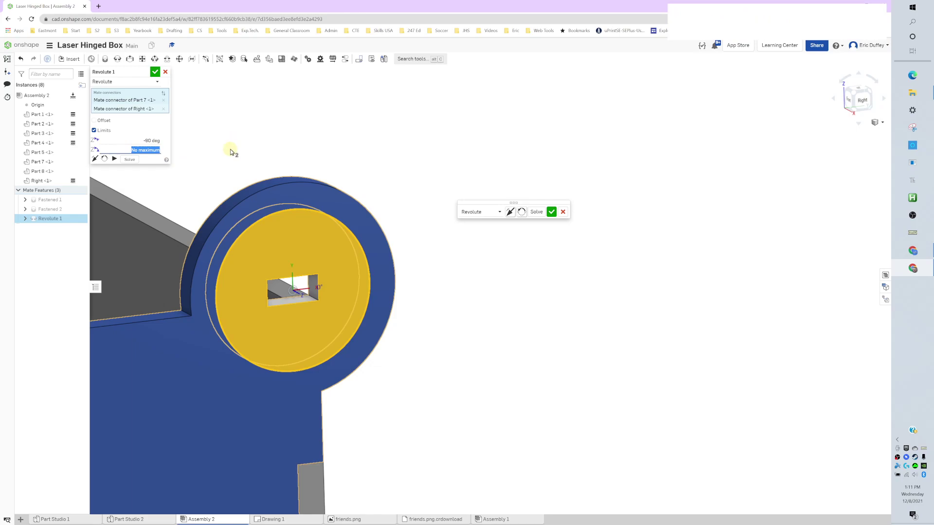
{"action": "type", "text": "0"}
{"action": "left_click", "coordinate": [155, 72]}
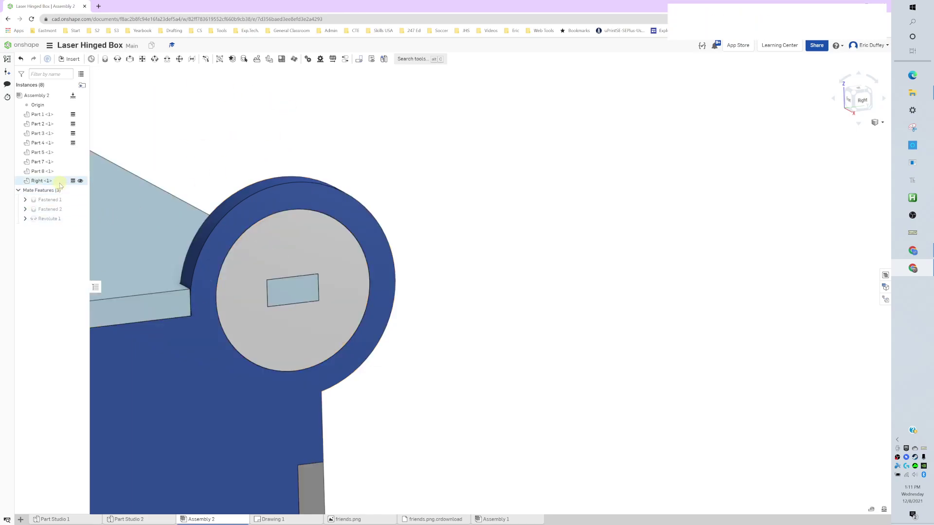
Step: Reopen Revolute 1 and animate the hinge through its range
{"action": "double_click", "coordinate": [54, 219]}
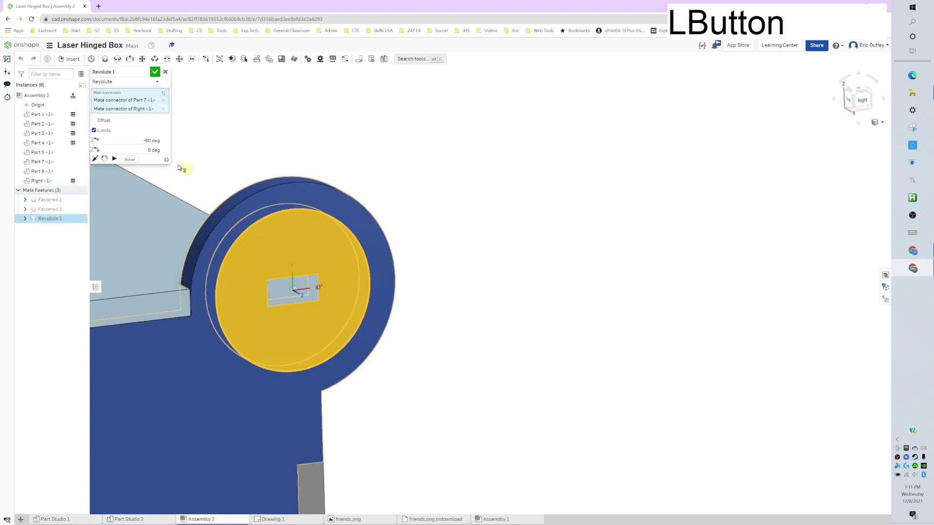
{"action": "left_click", "coordinate": [118, 158]}
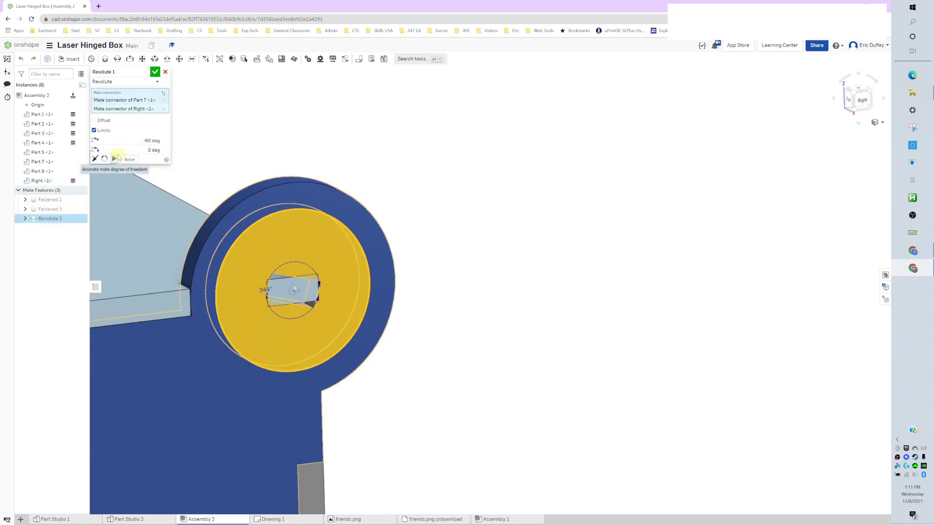
{"action": "left_click", "coordinate": [118, 158]}
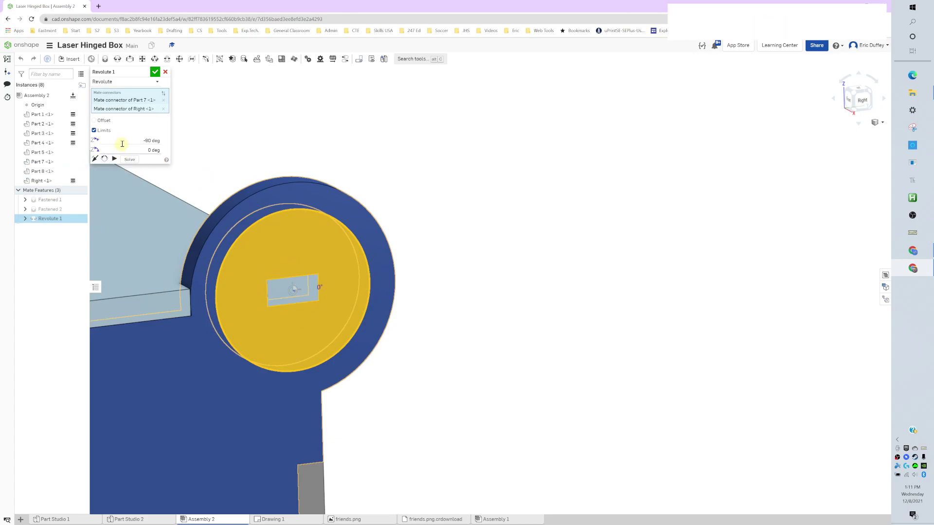
Step: Accept Revolute 1, then drag the lid open and shut until it stands upright
{"action": "left_click", "coordinate": [155, 72]}
{"action": "middle_click_drag", "start_coordinate": [198, 193], "coordinate": [486, 209]}
{"action": "left_click", "coordinate": [348, 268]}
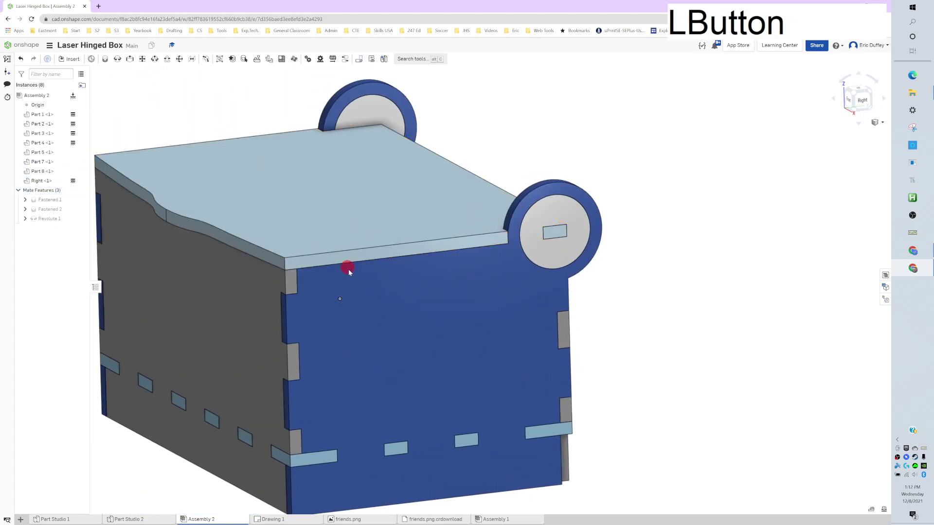
{"action": "left_click_drag", "start_coordinate": [347, 216], "coordinate": [574, 79]}
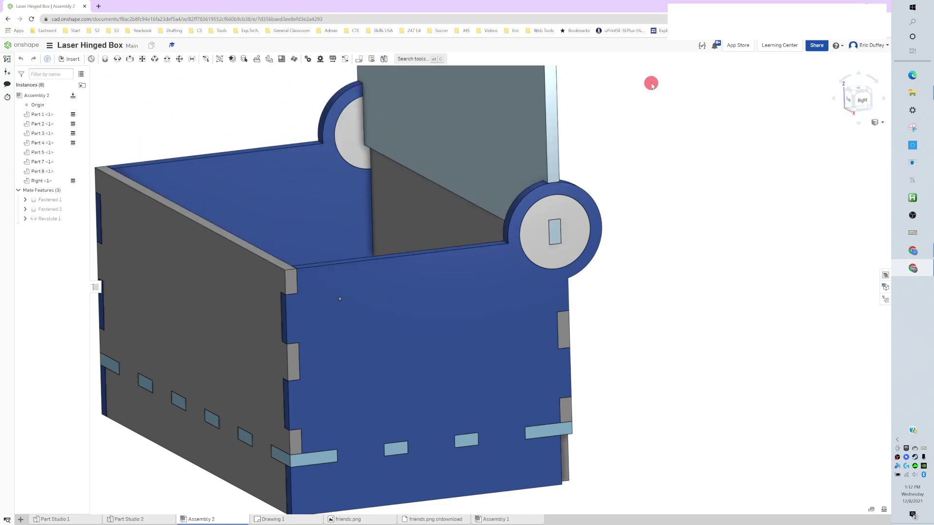
{"action": "middle_click_drag", "start_coordinate": [652, 83], "coordinate": [565, 264]}
{"action": "scroll", "coordinate": [368, 261], "scroll_direction": "down", "scroll_amount": 3}
{"action": "left_click", "coordinate": [442, 175]}
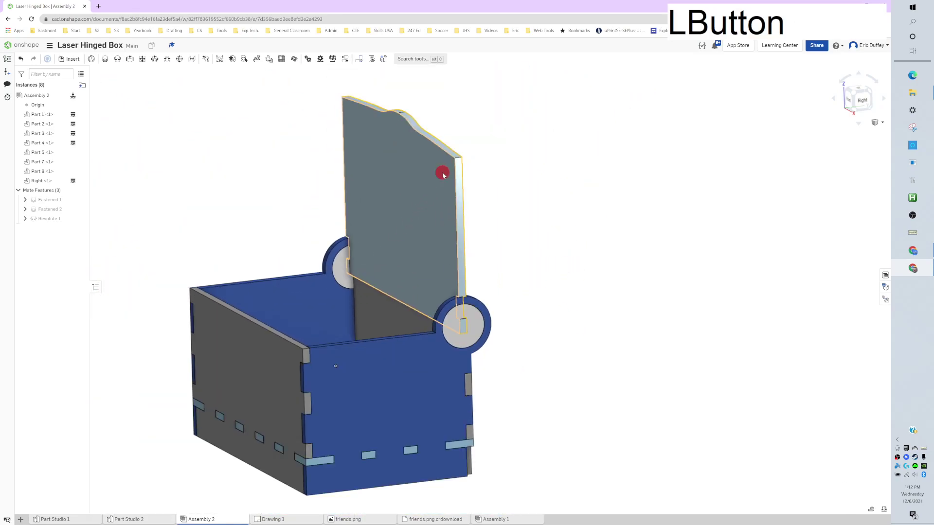
{"action": "left_click_drag", "start_coordinate": [443, 175], "coordinate": [590, 123]}
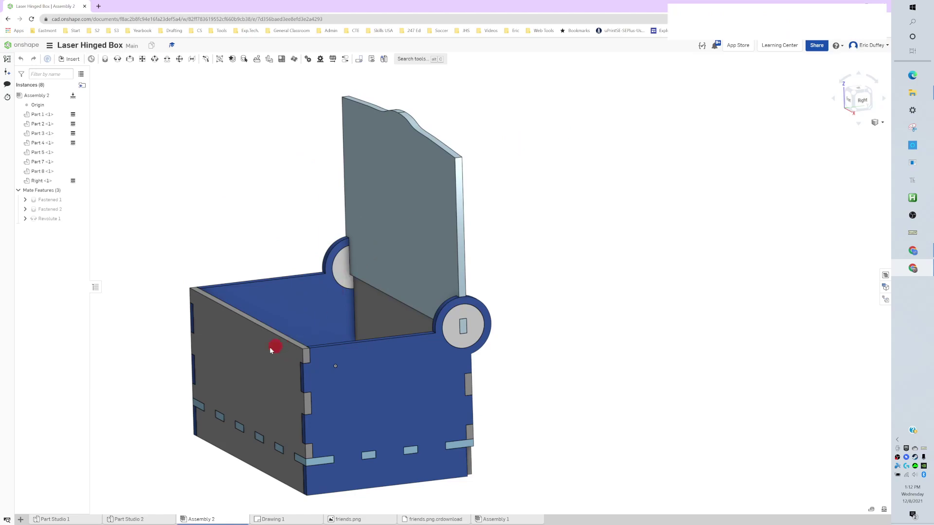
{"action": "left_click_drag", "start_coordinate": [271, 349], "coordinate": [582, 106]}
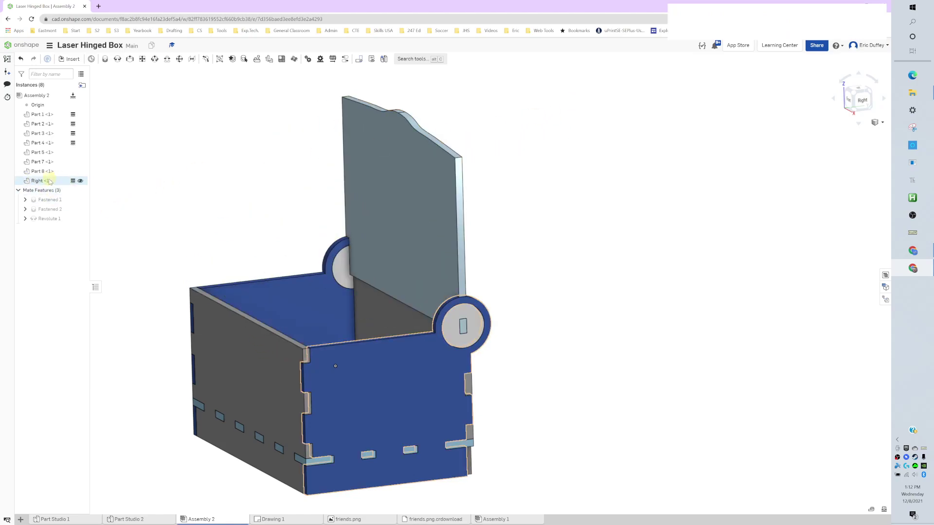
Step: Reopen Revolute 1 and change its minimum limit from -90 to -180 degrees
{"action": "double_click", "coordinate": [53, 219]}
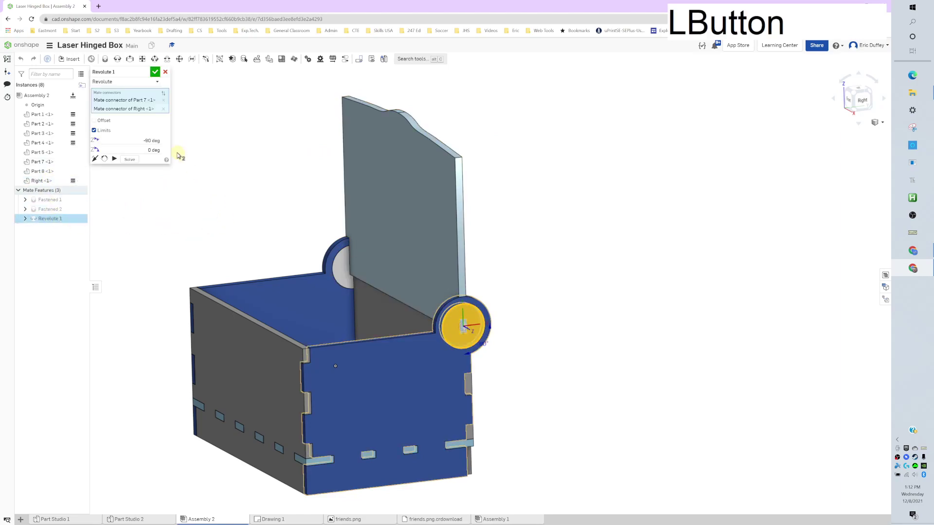
{"action": "left_click", "coordinate": [149, 140]}
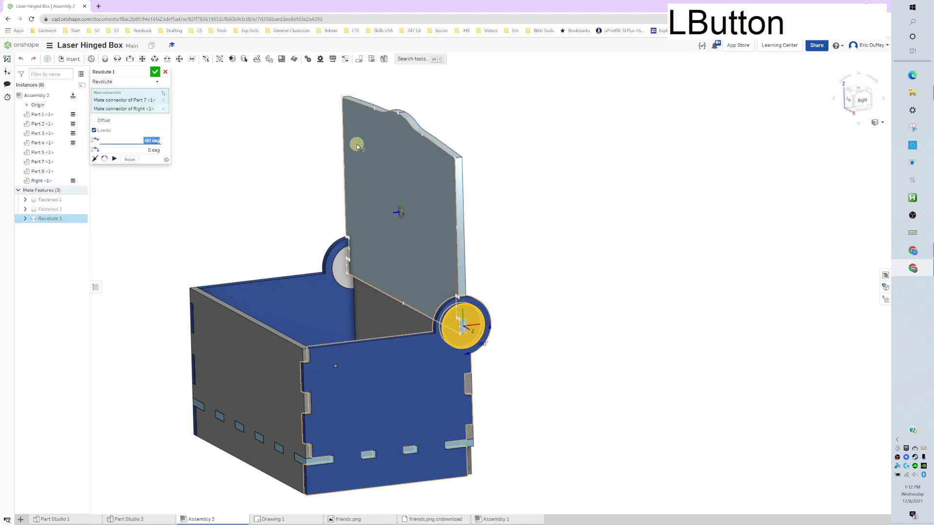
{"action": "type", "text": "-180"}
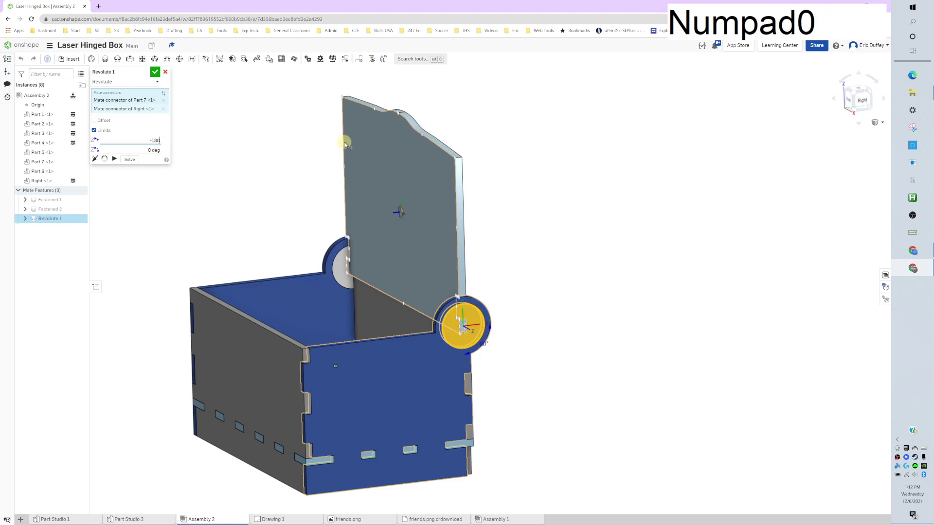
{"action": "left_click", "coordinate": [155, 82]}
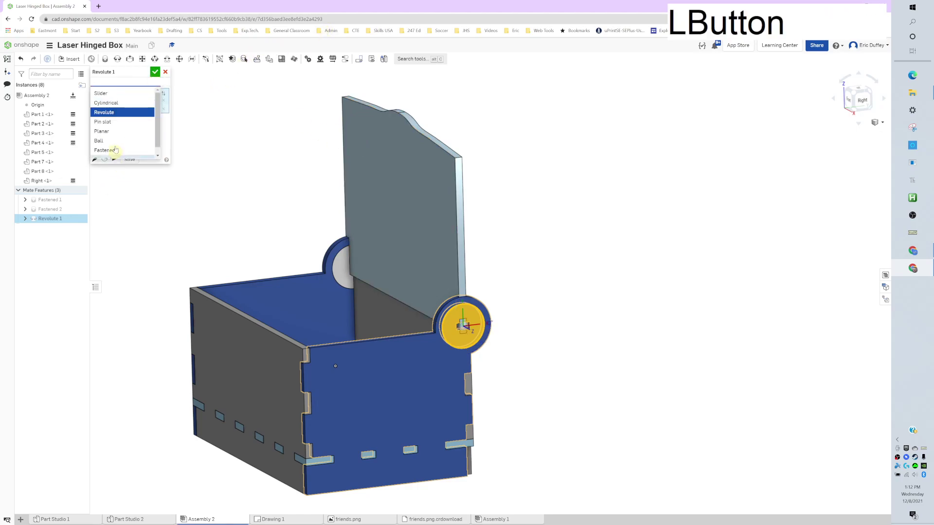
{"action": "left_click", "coordinate": [155, 72]}
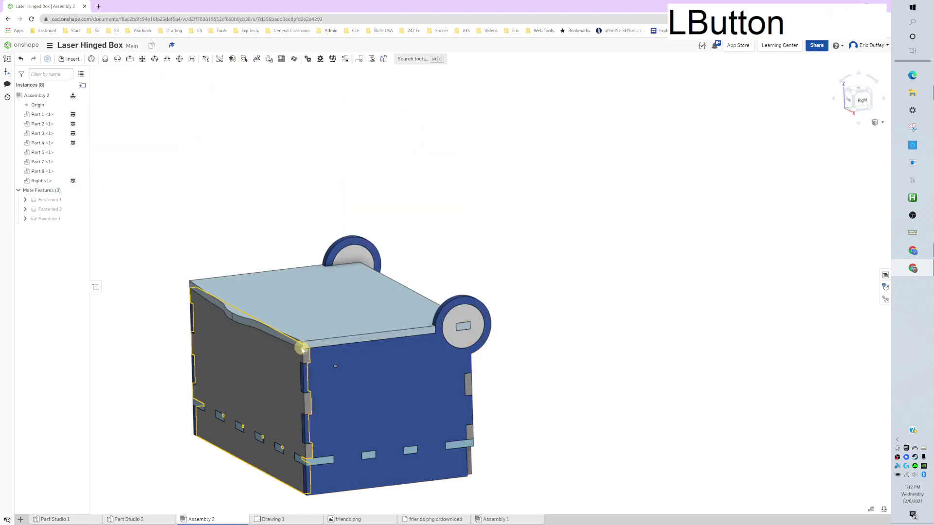
{"action": "left_click_drag", "start_coordinate": [309, 327], "coordinate": [669, 352]}
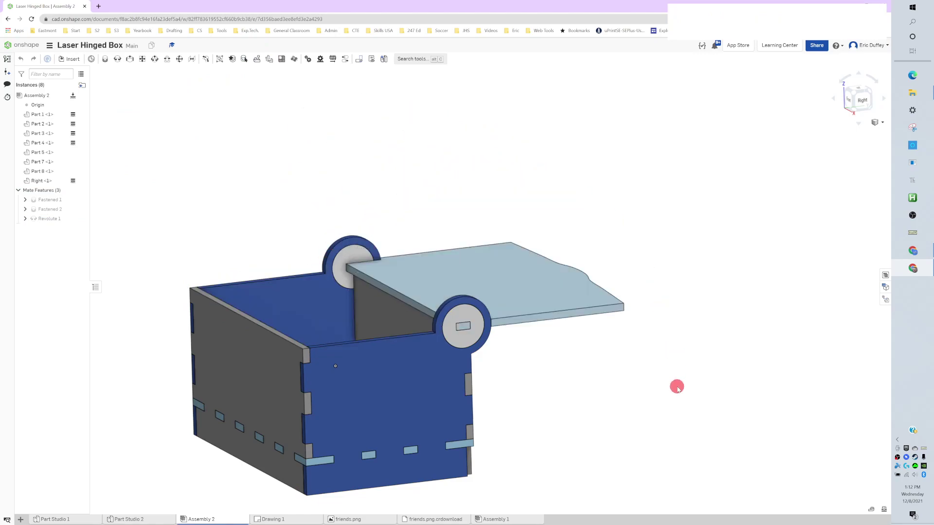
{"action": "left_click_drag", "start_coordinate": [676, 387], "coordinate": [701, 398]}
{"action": "right_click_drag", "start_coordinate": [576, 471], "coordinate": [505, 392]}
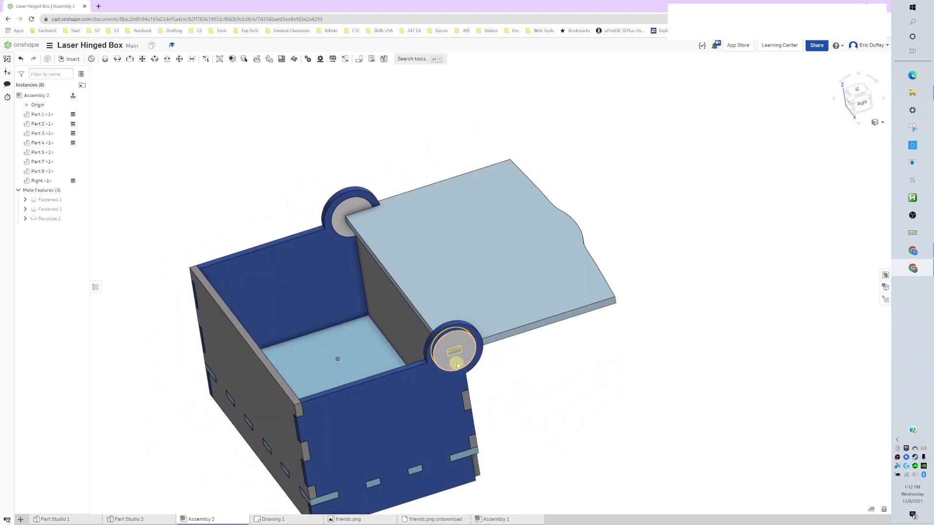
{"action": "middle_click_drag", "start_coordinate": [457, 366], "coordinate": [573, 248]}
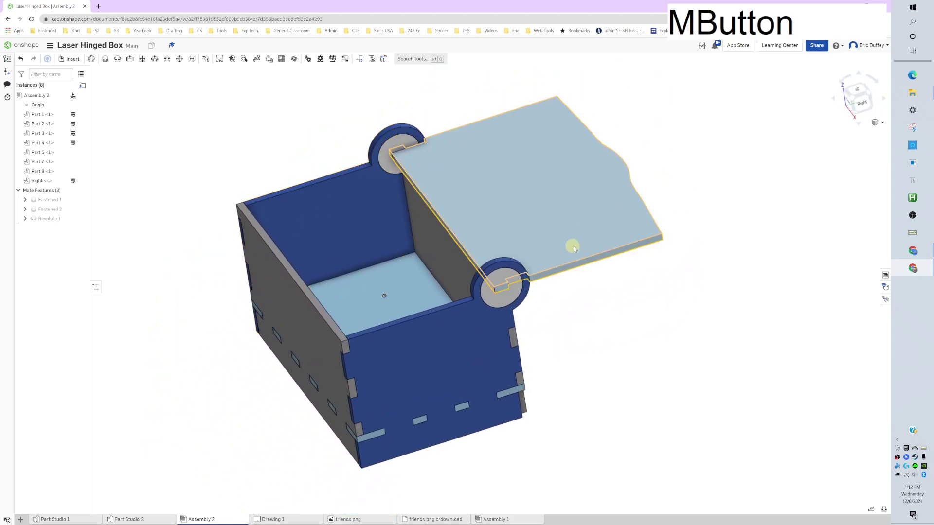
{"action": "left_click_drag", "start_coordinate": [573, 248], "coordinate": [326, 281]}
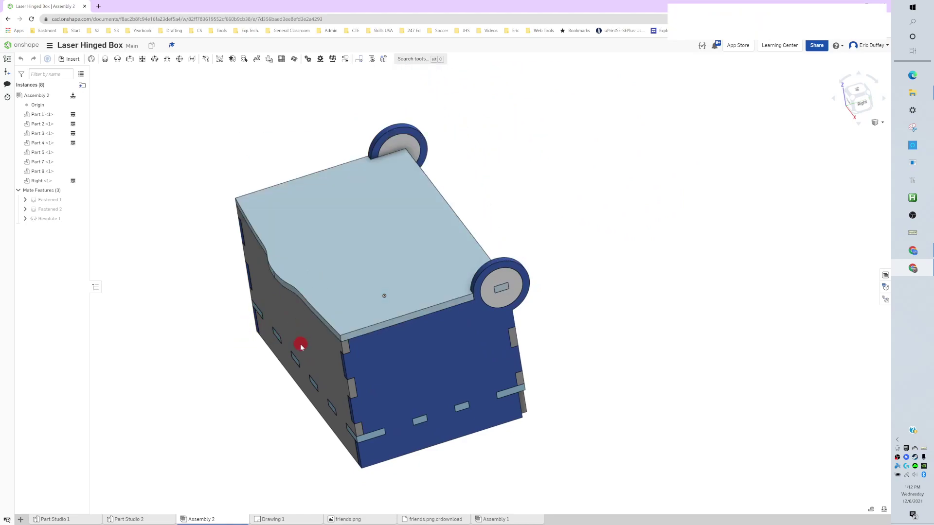